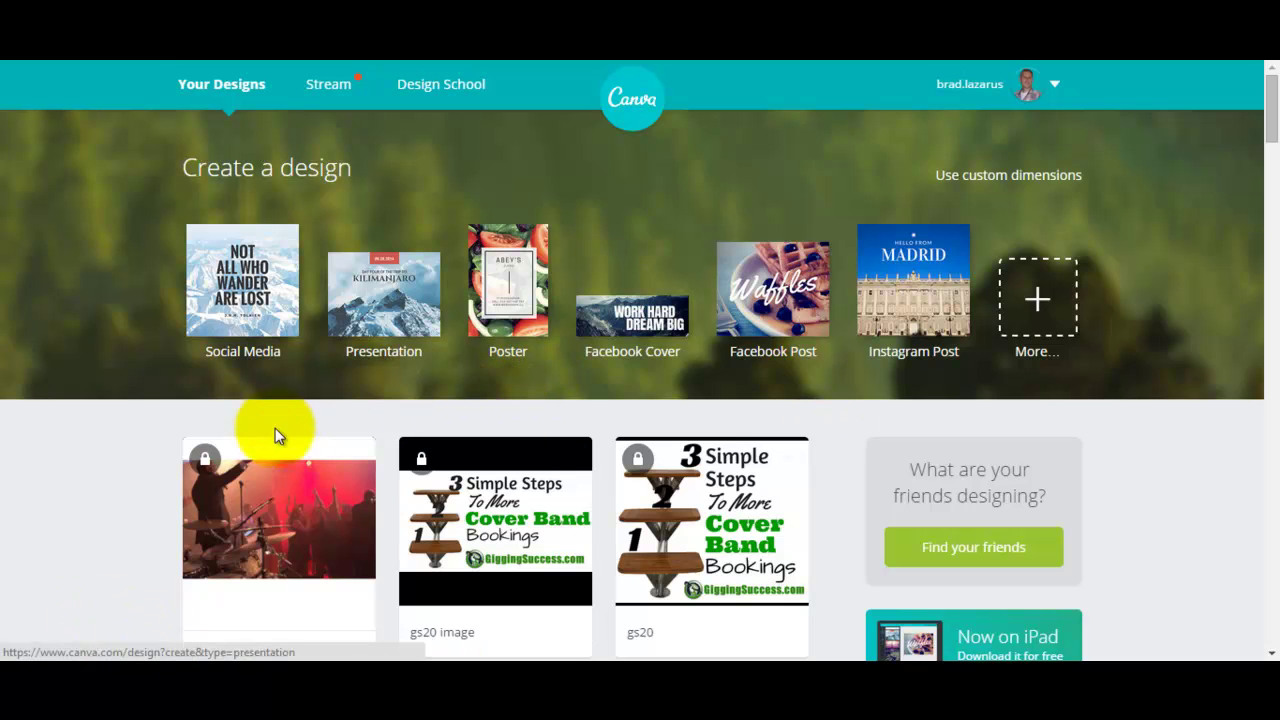
# Step: Look through the existing designs listed under Your Designs
pyautogui.scroll(-2, 91, 473)
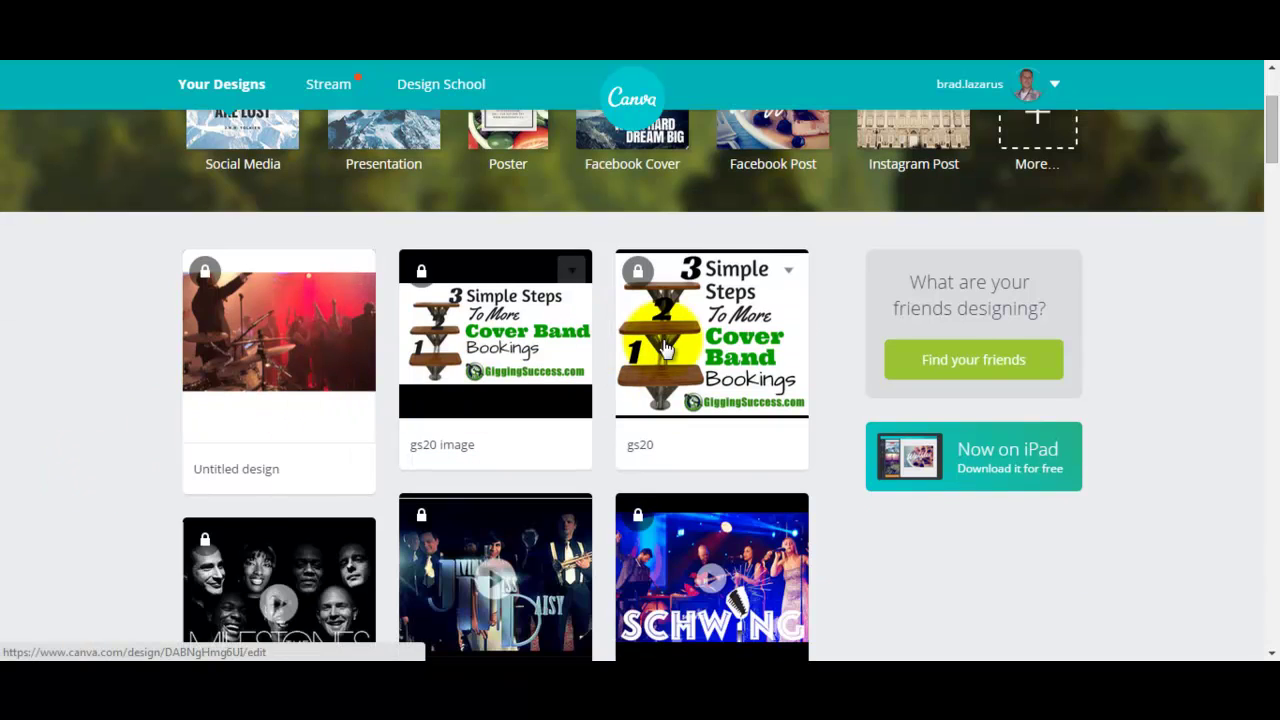
pyautogui.scroll(-1, 727, 349)
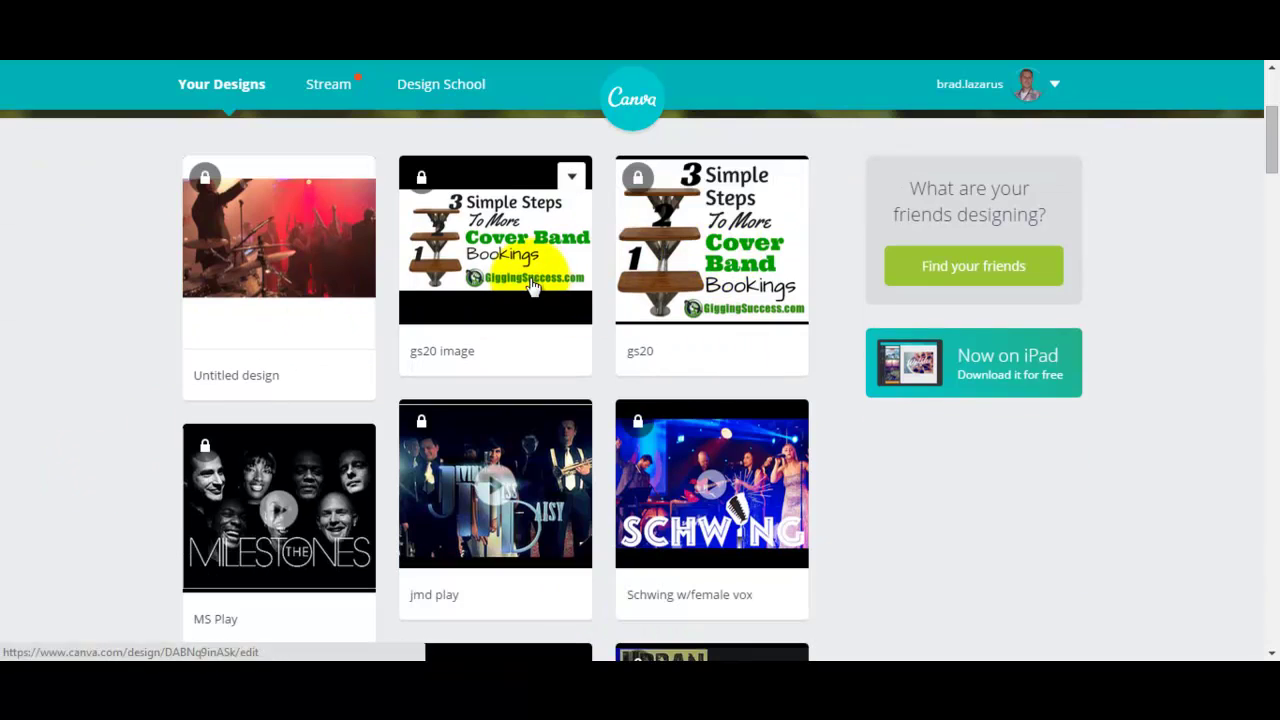
pyautogui.scroll(-3, 519, 276)
pyautogui.scroll(-6, 505, 290)
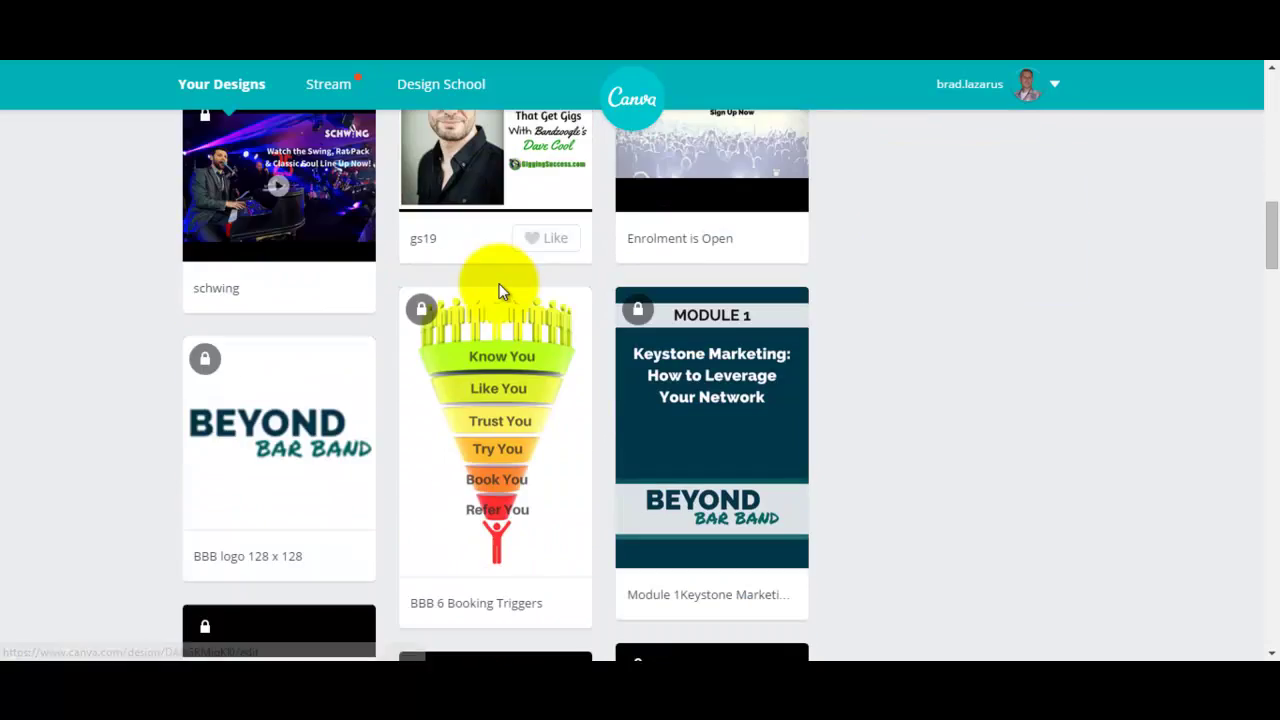
pyautogui.scroll(1, 495, 295)
pyautogui.scroll(-15, 492, 298)
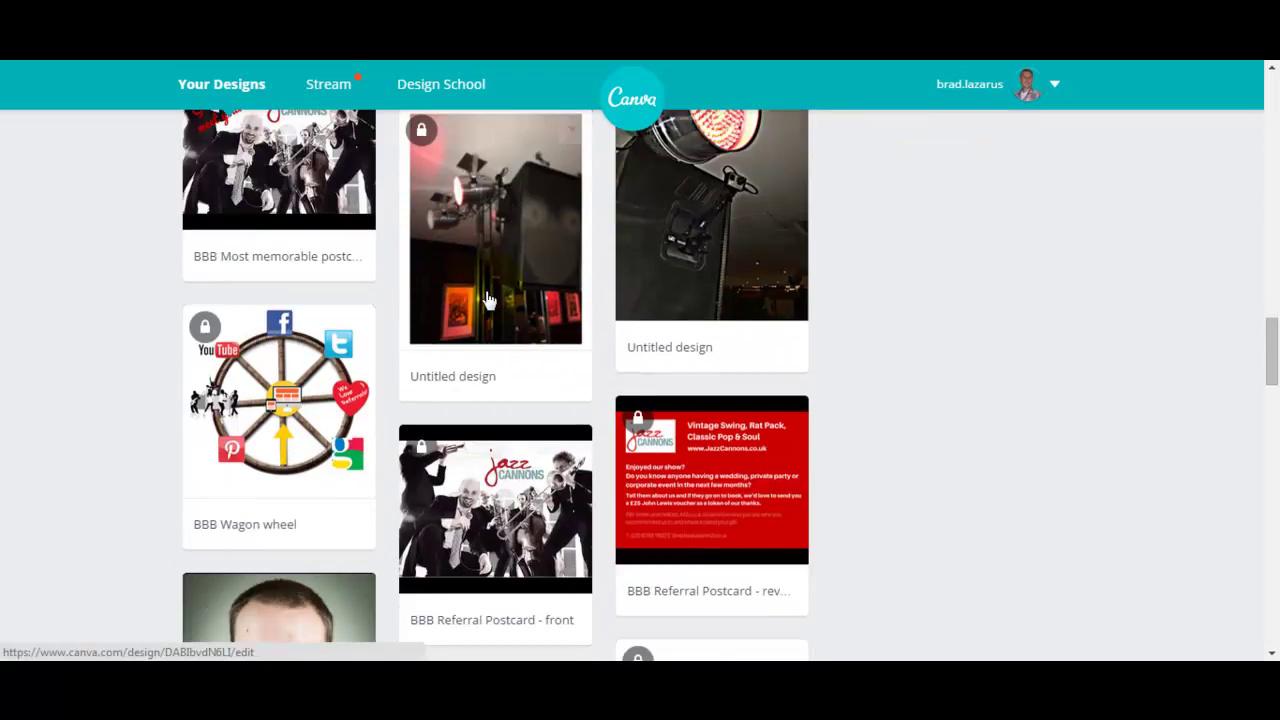
pyautogui.scroll(-8, 488, 300)
pyautogui.scroll(16, 486, 300)
pyautogui.scroll(15, 487, 303)
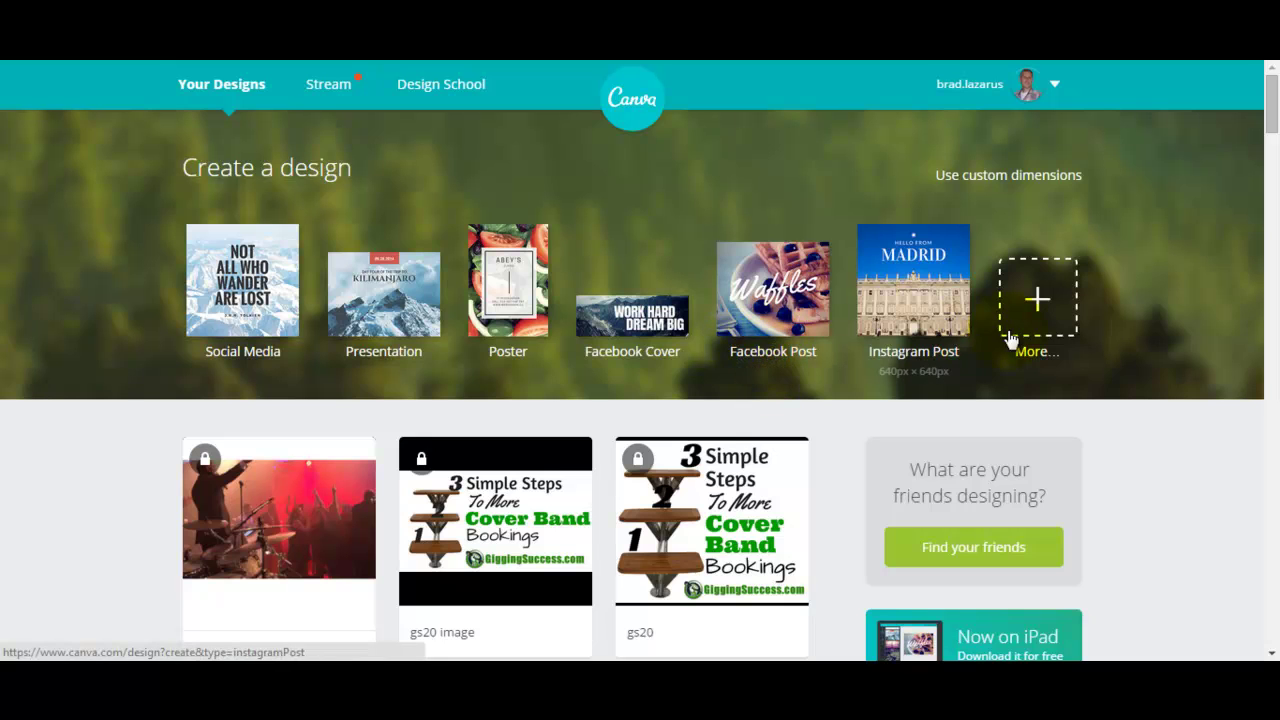
# Step: Examine the full range of design types, from social media posts and headers through documents and events to ads
pyautogui.click(1040, 308)
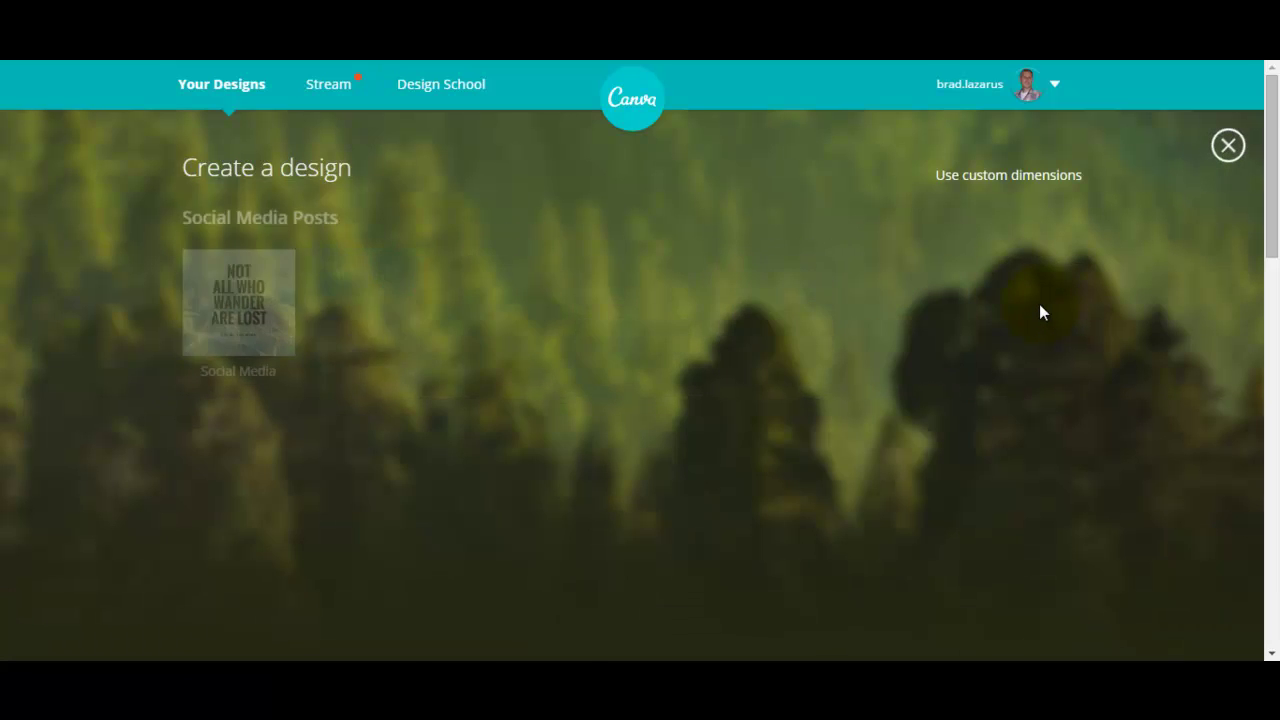
pyautogui.scroll(-2, 1027, 320)
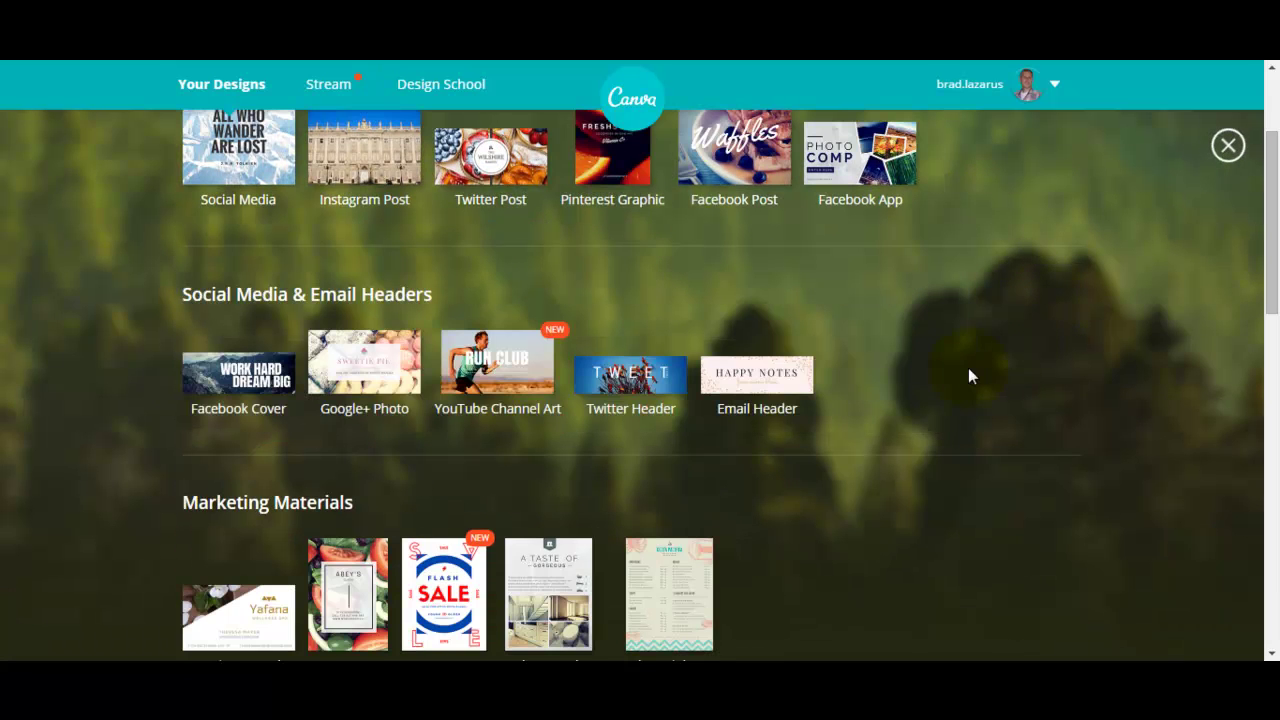
pyautogui.scroll(-2, 770, 410)
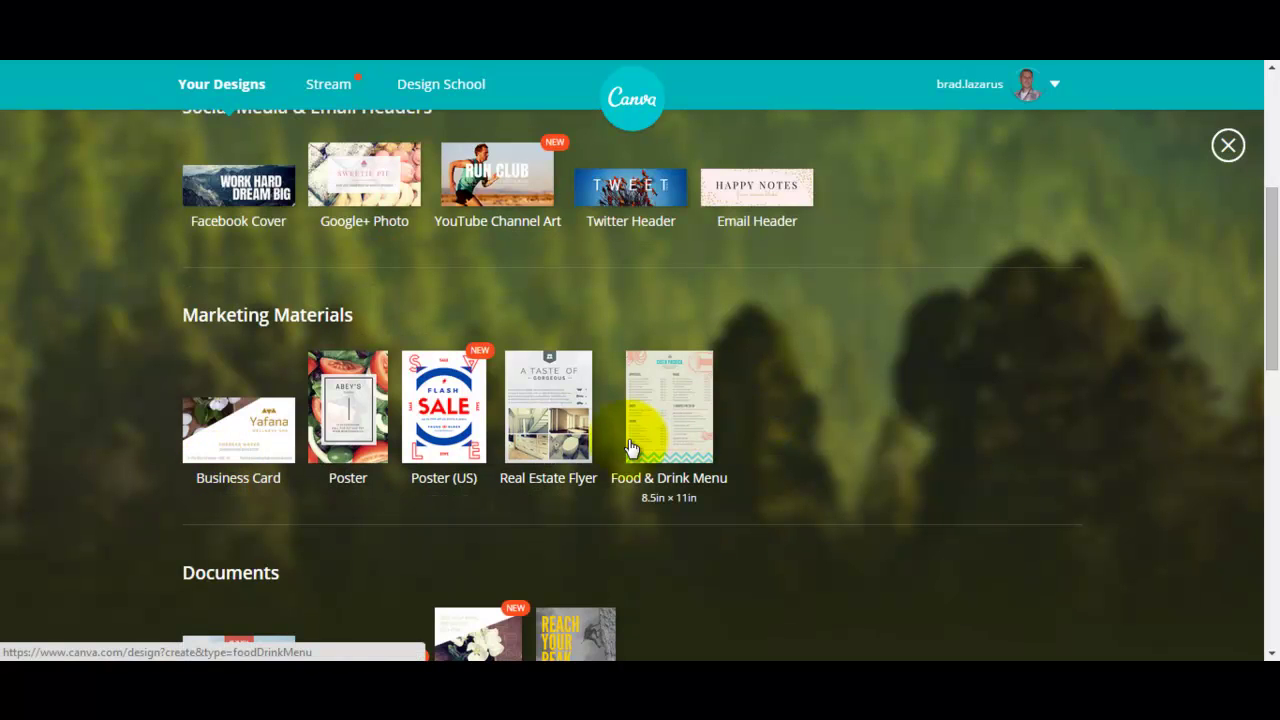
pyautogui.scroll(-7, 160, 475)
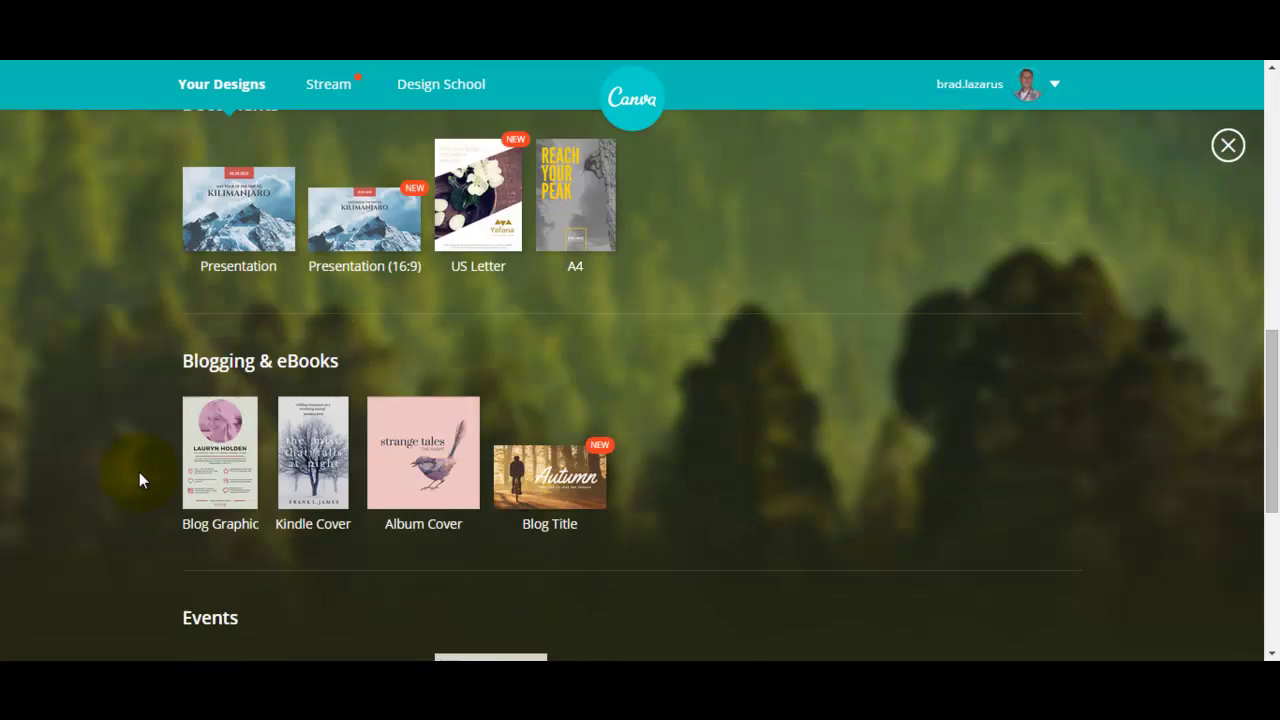
pyautogui.scroll(-1, 139, 472)
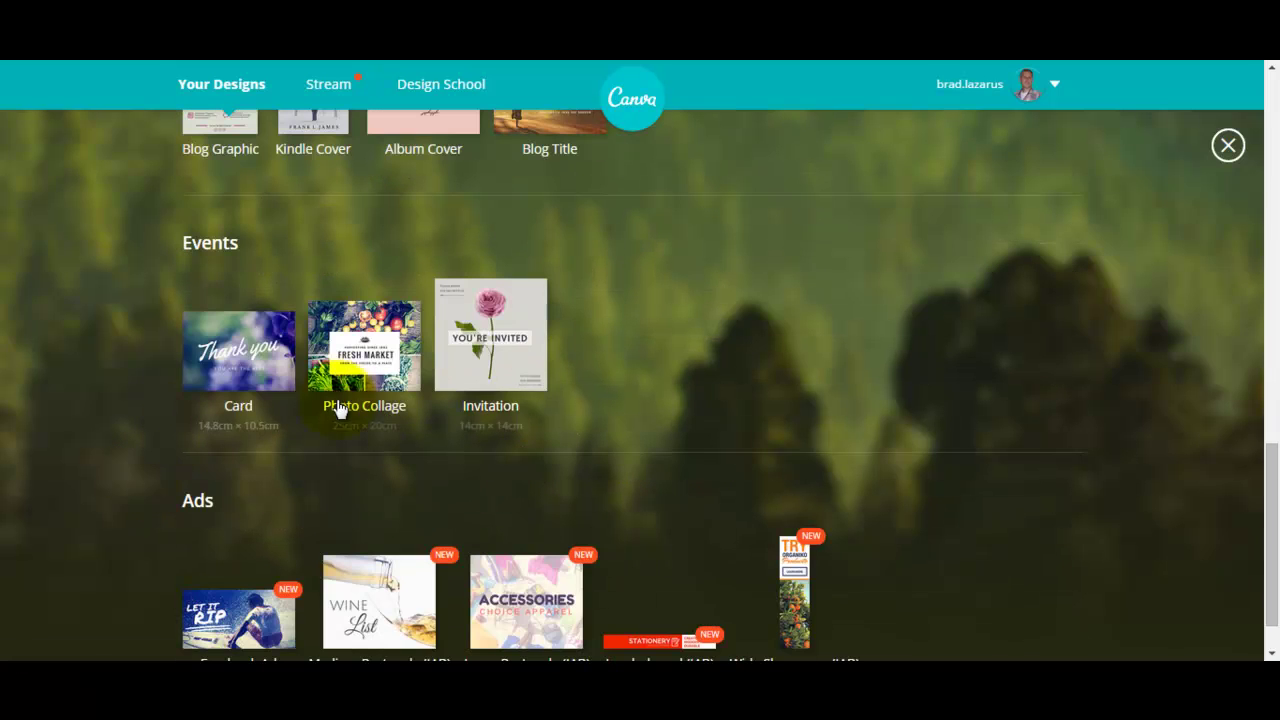
pyautogui.scroll(-1, 136, 400)
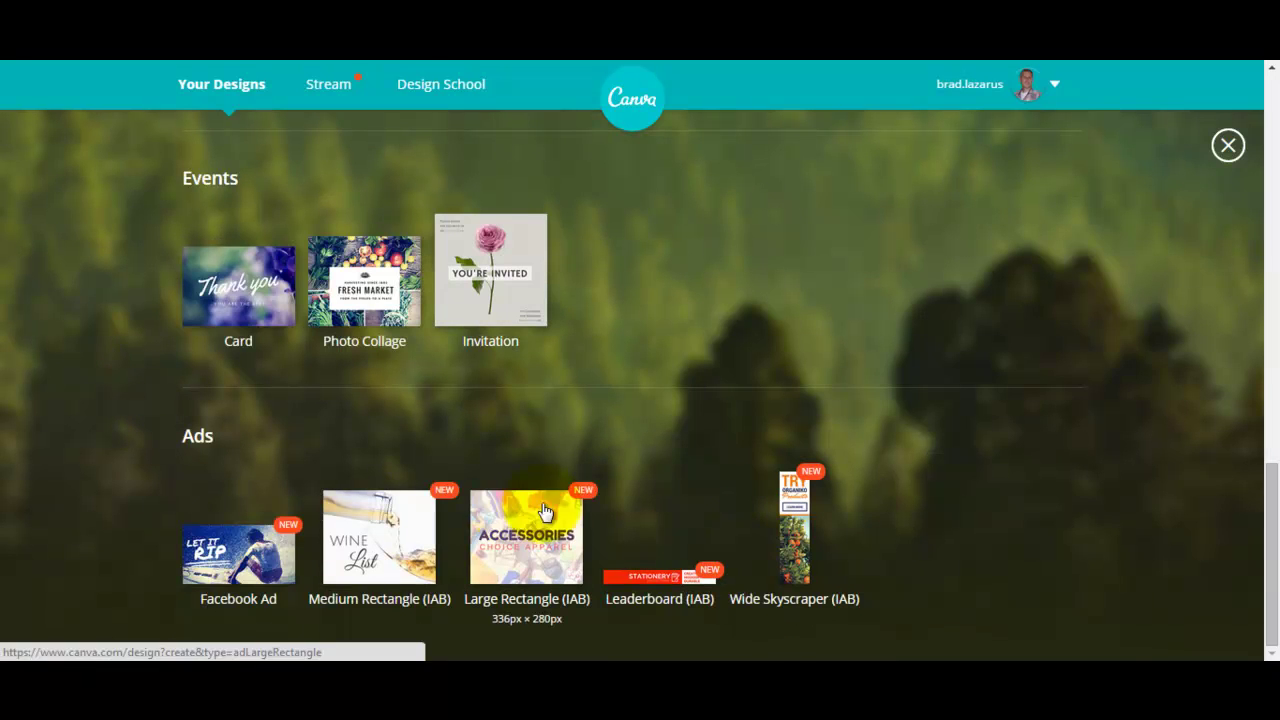
pyautogui.click(1229, 146)
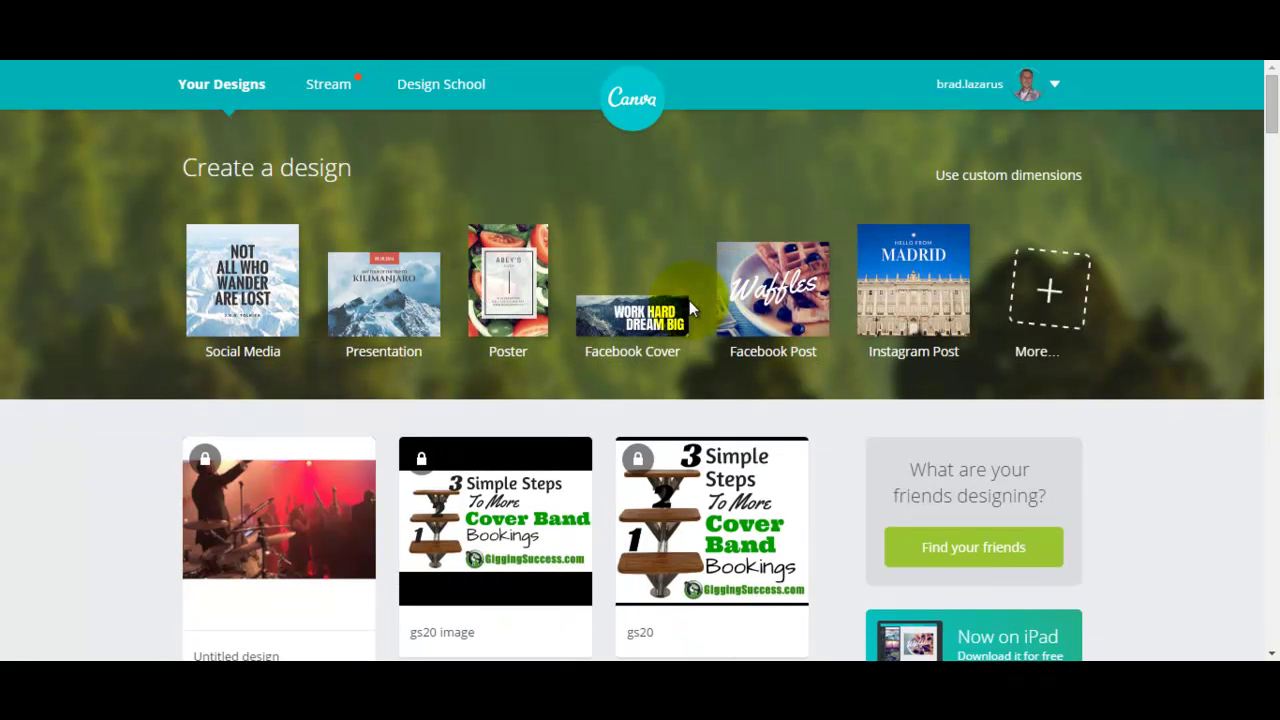
# Step: Create a new Facebook Post design
pyautogui.click(776, 316)
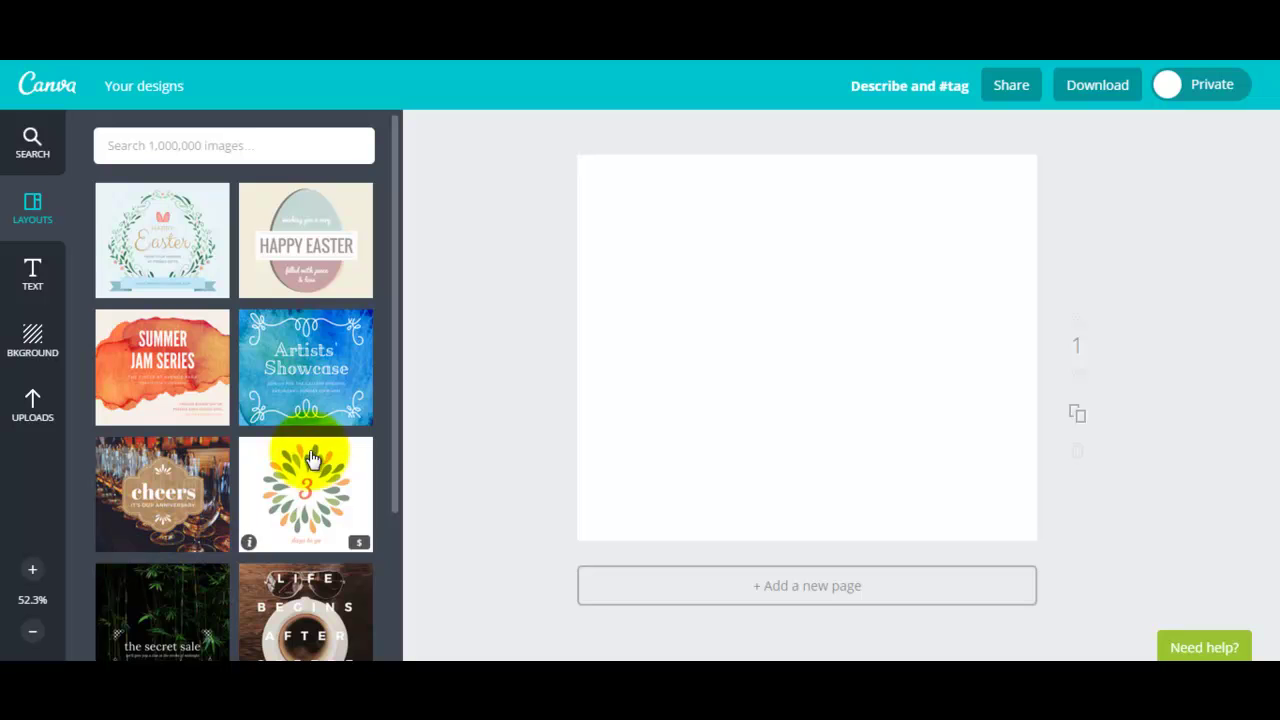
# Step: Apply the blue watercolour "Artists' Showcase" layout to the blank page
pyautogui.click(307, 373)
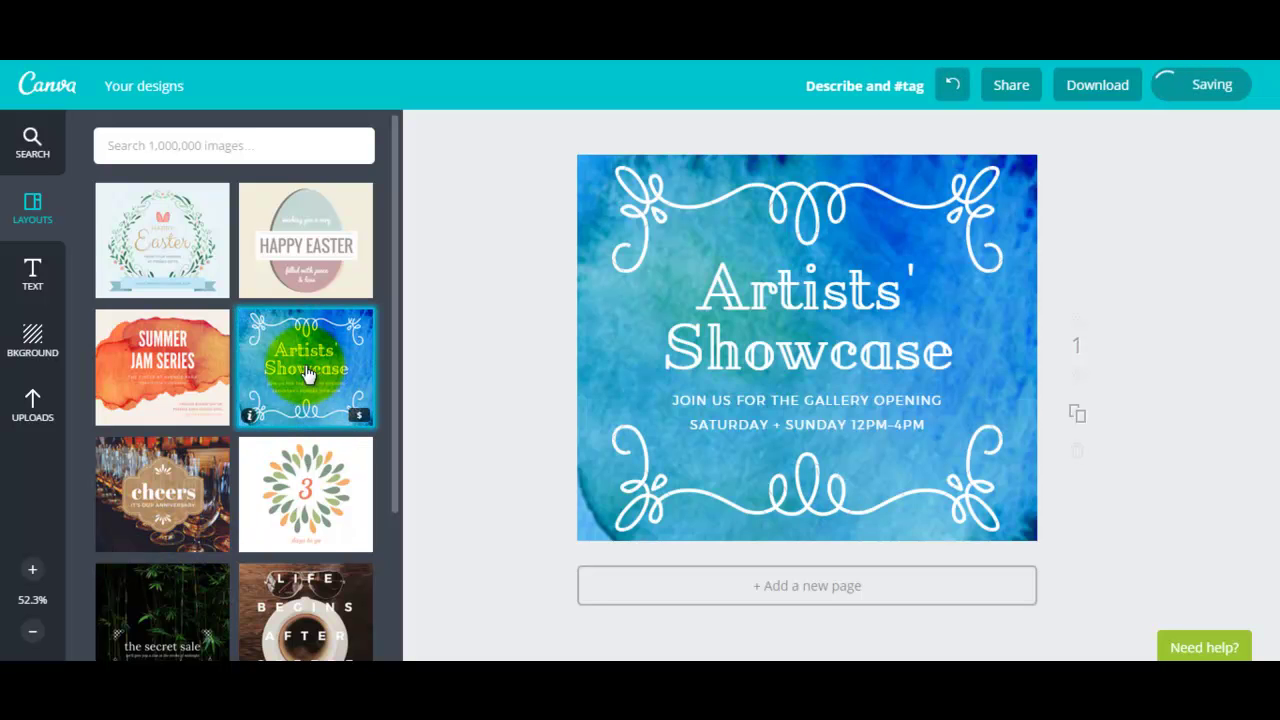
pyautogui.click(557, 397)
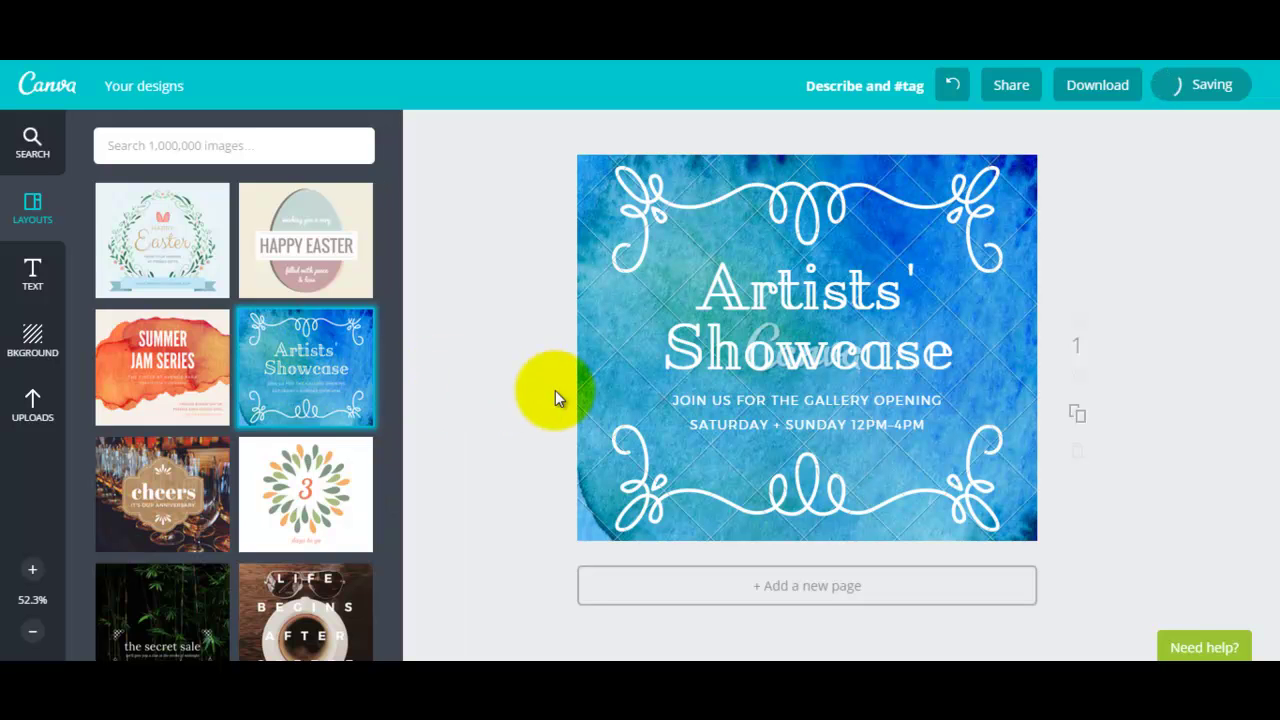
pyautogui.click(789, 387)
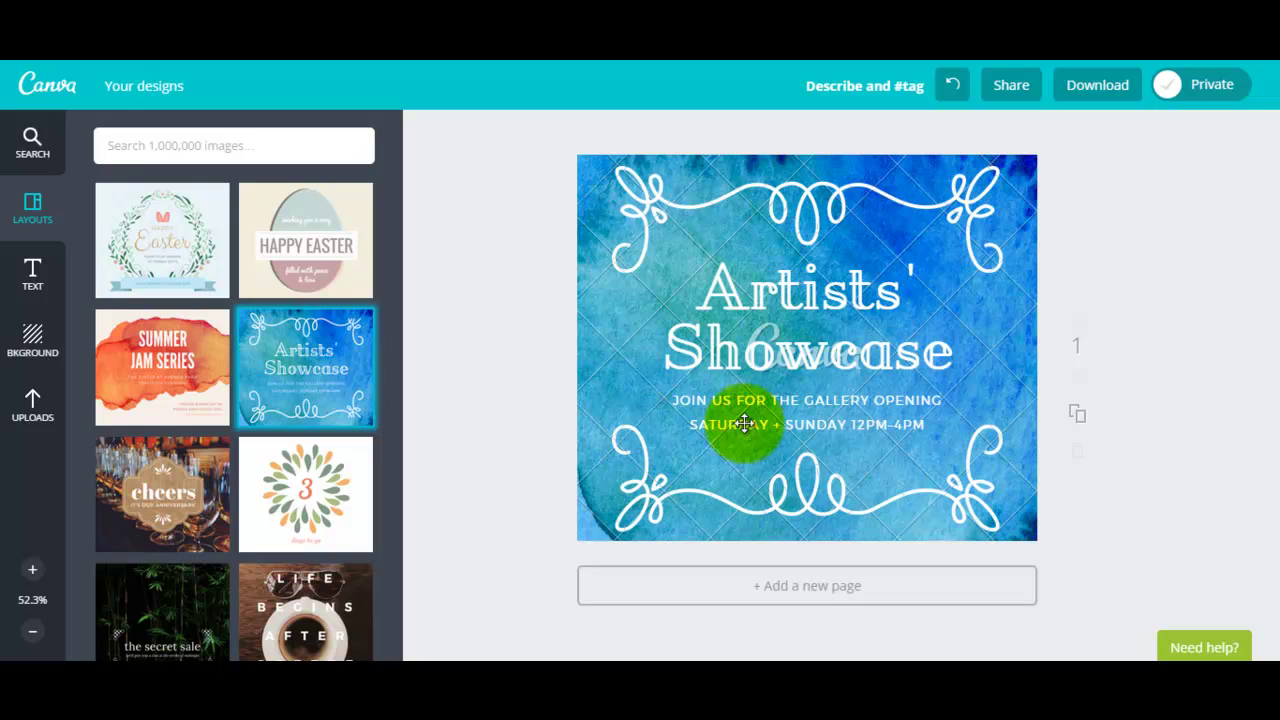
# Step: Change the font of the "Artists' Showcase" heading to Permanent Marker
pyautogui.click(801, 301)
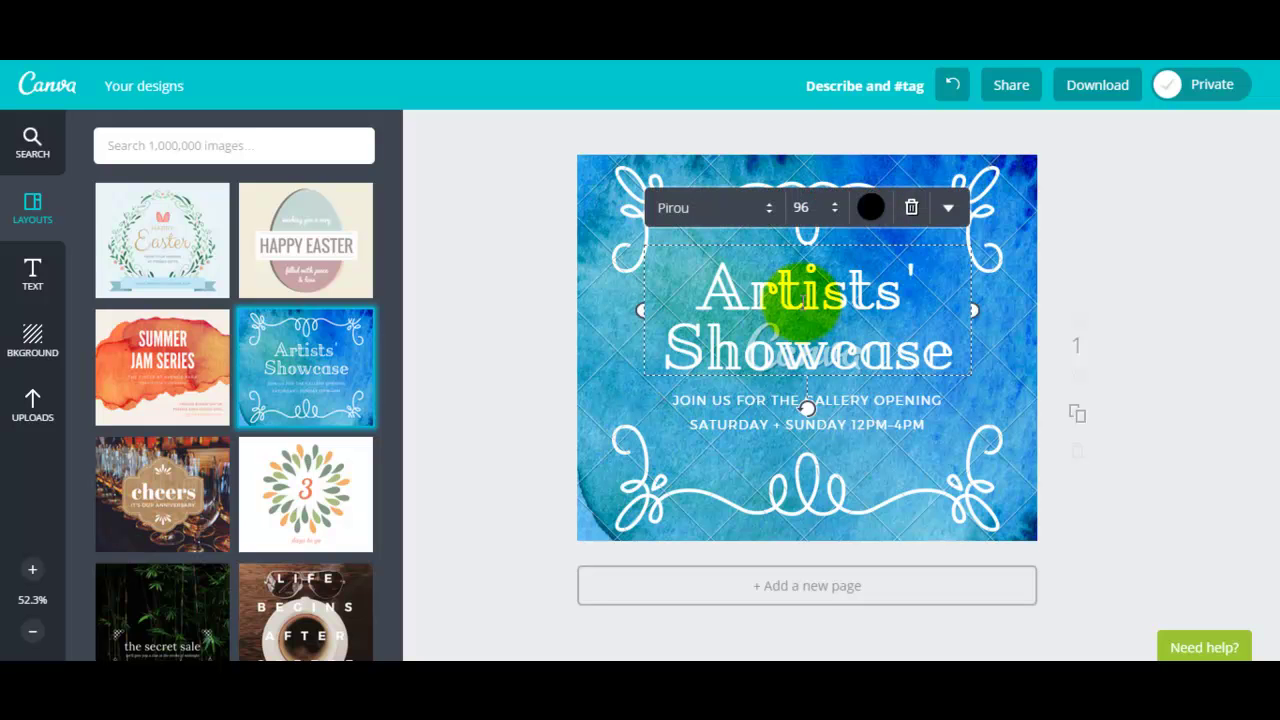
pyautogui.click(716, 400)
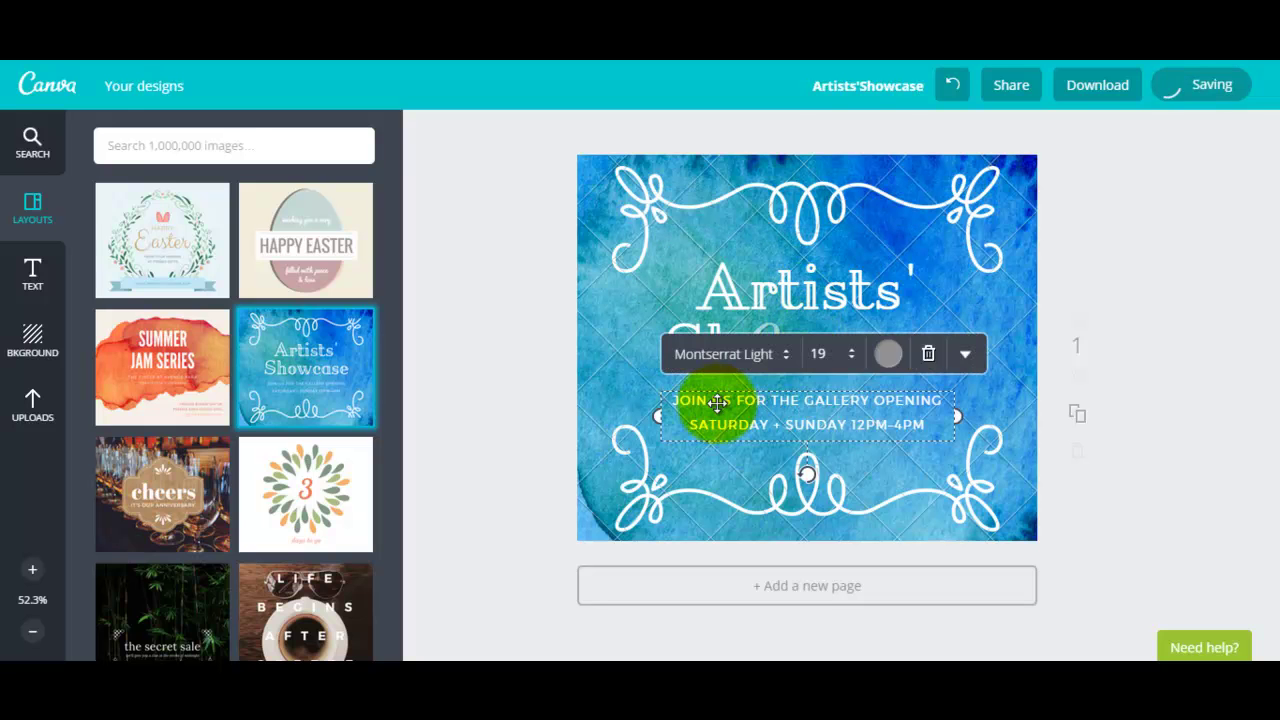
pyautogui.click(786, 290)
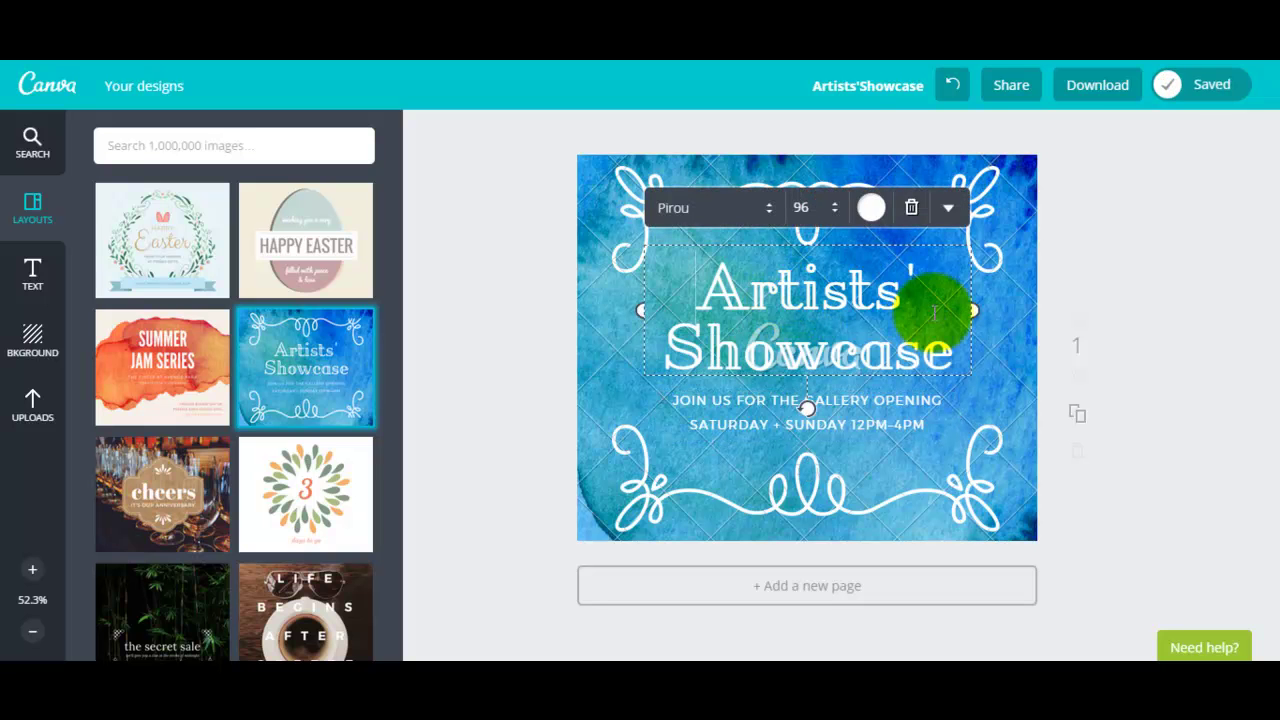
pyautogui.click(771, 220)
pyautogui.scroll(1, 814, 345)
pyautogui.scroll(4, 815, 345)
pyautogui.scroll(-4, 806, 335)
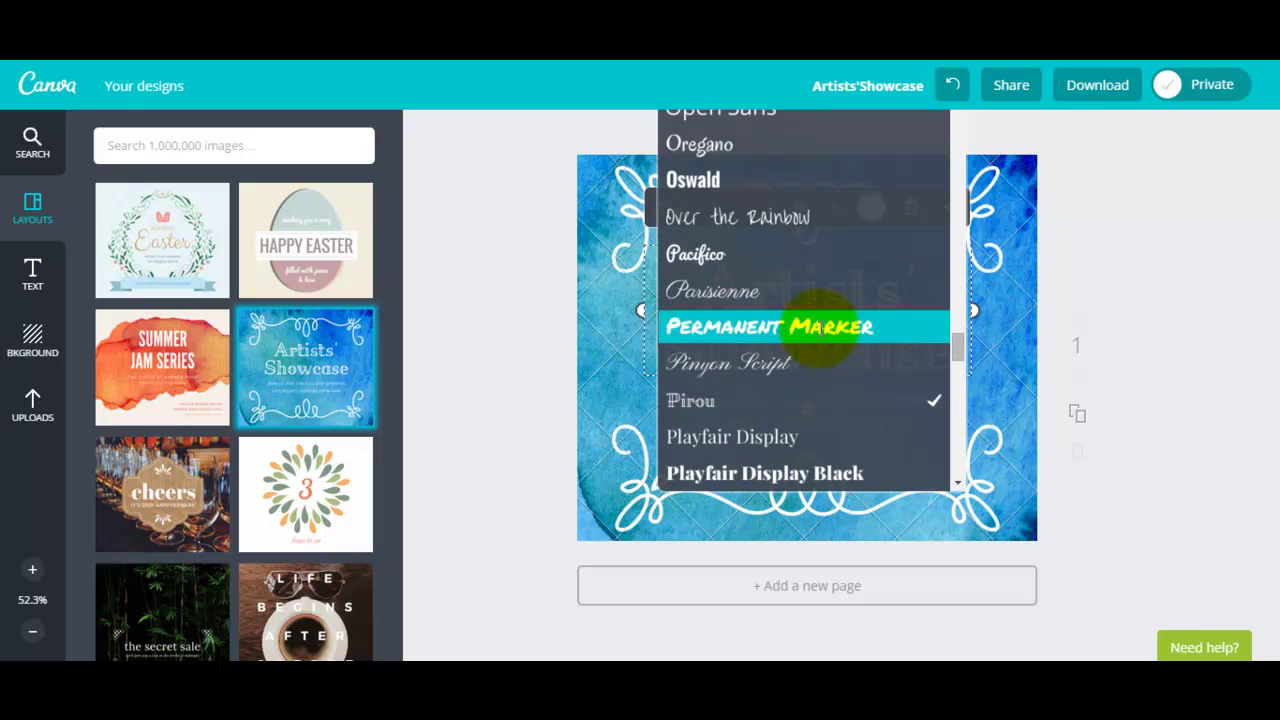
pyautogui.click(819, 328)
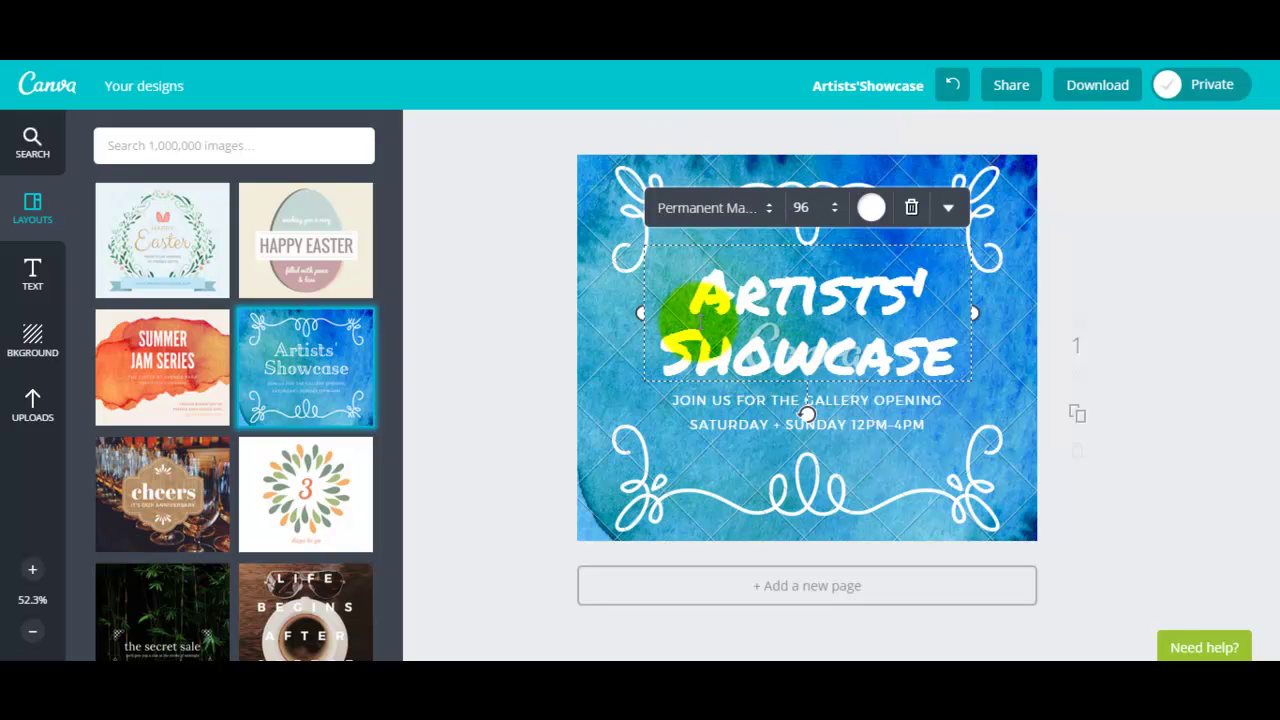
# Step: Set the "Artists' Showcase" heading to font size 42 and colour it red
pyautogui.click(806, 207)
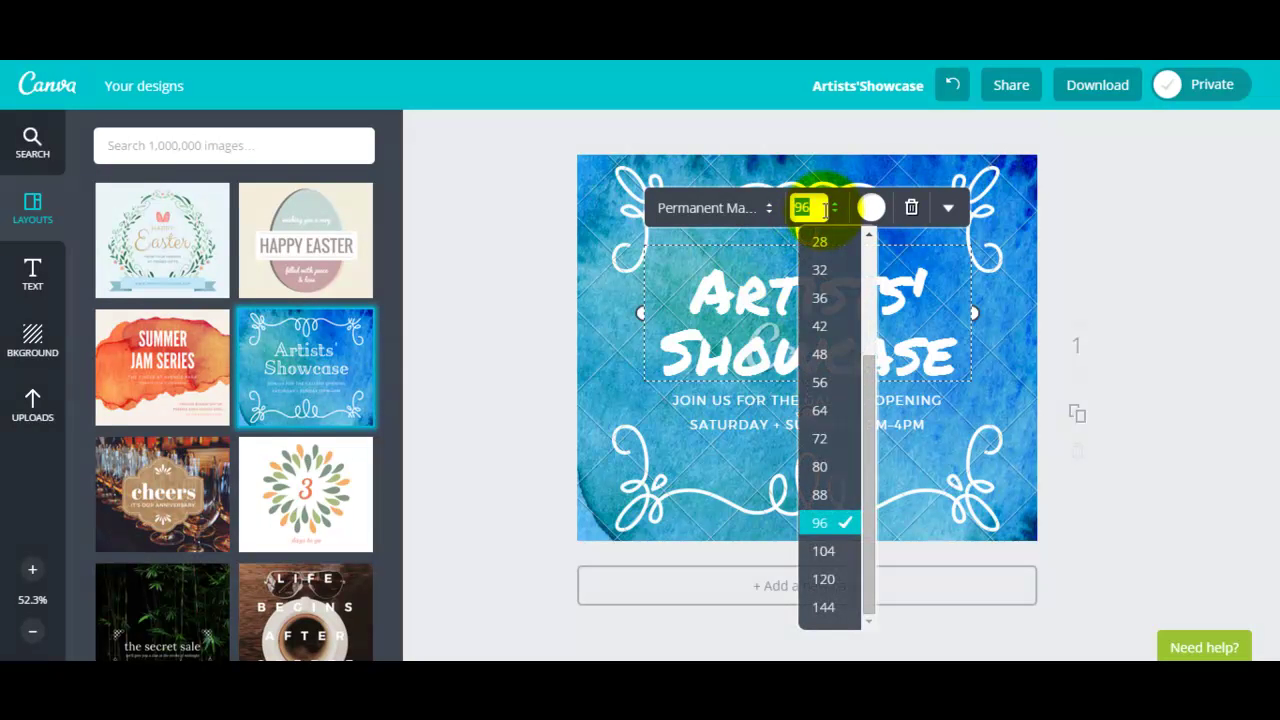
pyautogui.click(819, 326)
pyautogui.click(871, 207)
pyautogui.click(907, 270)
pyautogui.click(498, 346)
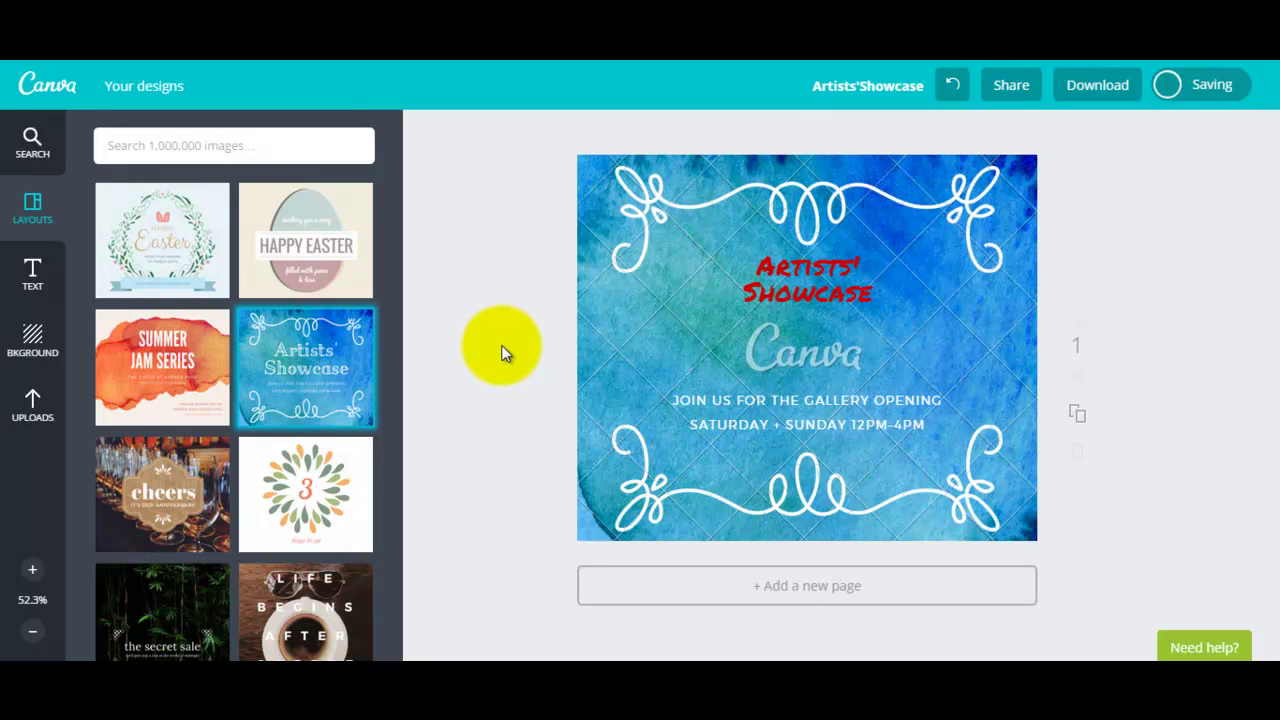
# Step: Apply the Retro filter to the watercolour background image and look at the image's additional options
pyautogui.click(796, 408)
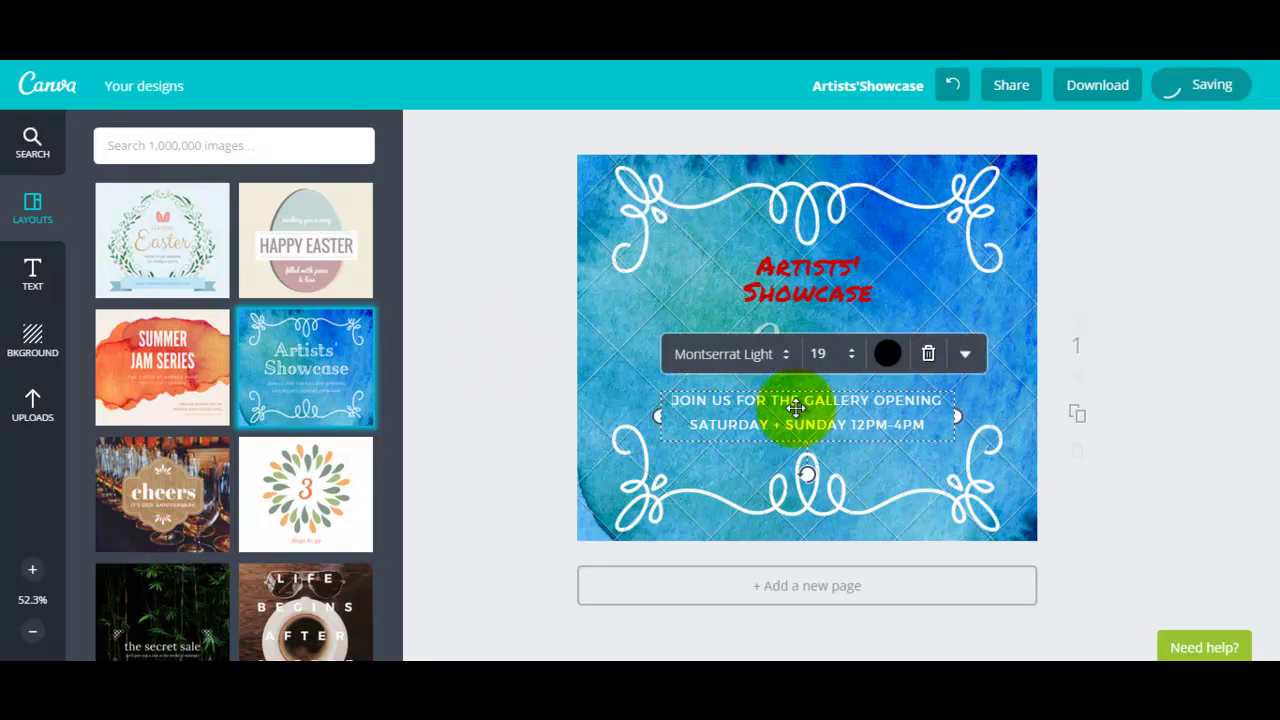
pyautogui.click(597, 522)
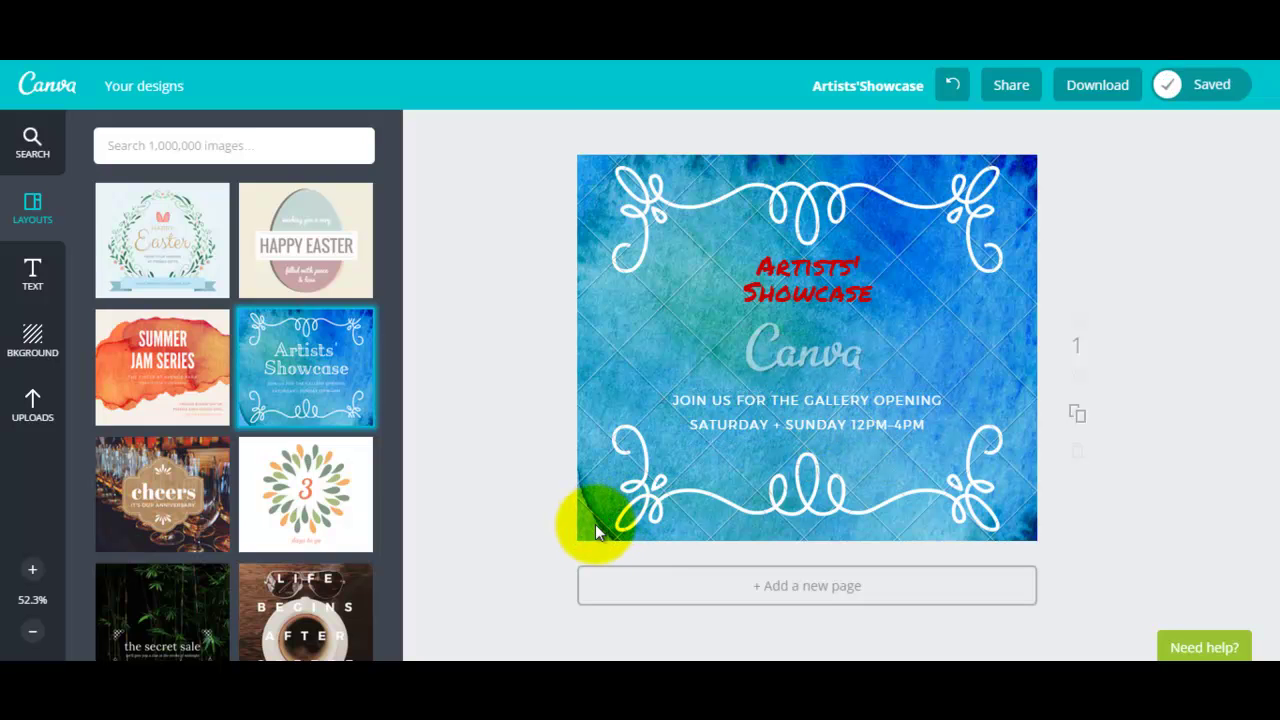
pyautogui.click(595, 524)
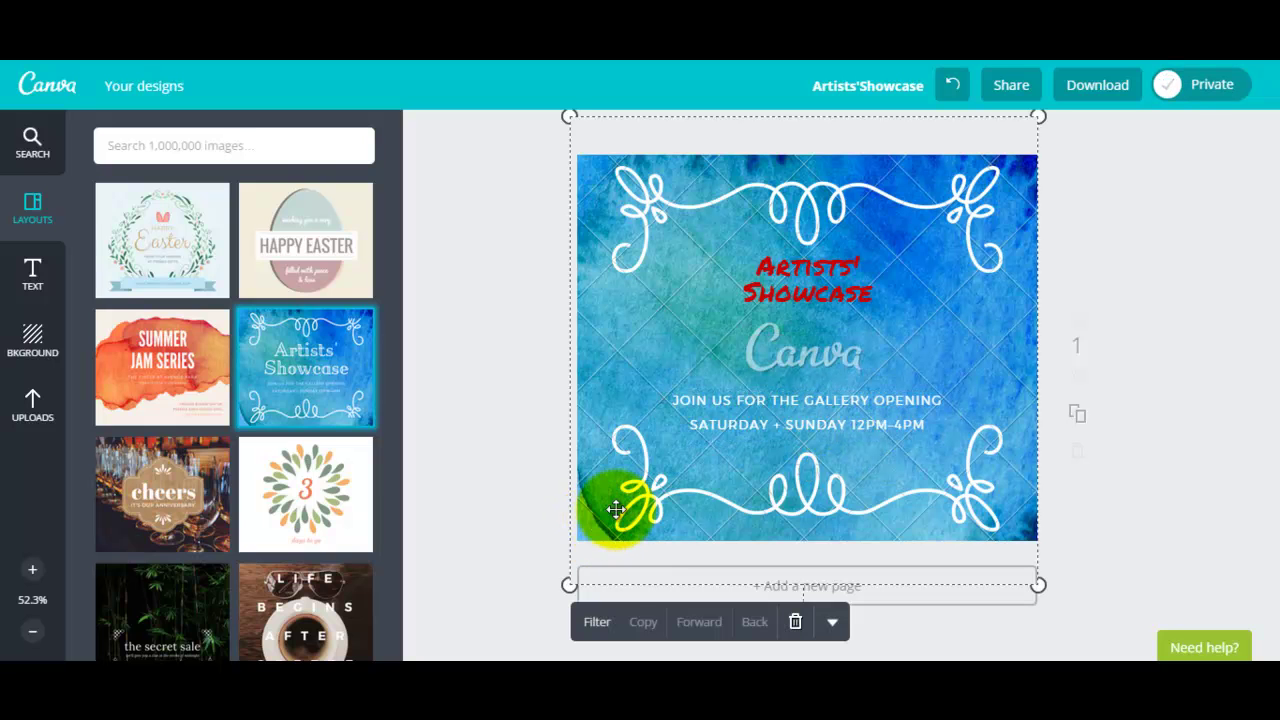
pyautogui.click(595, 627)
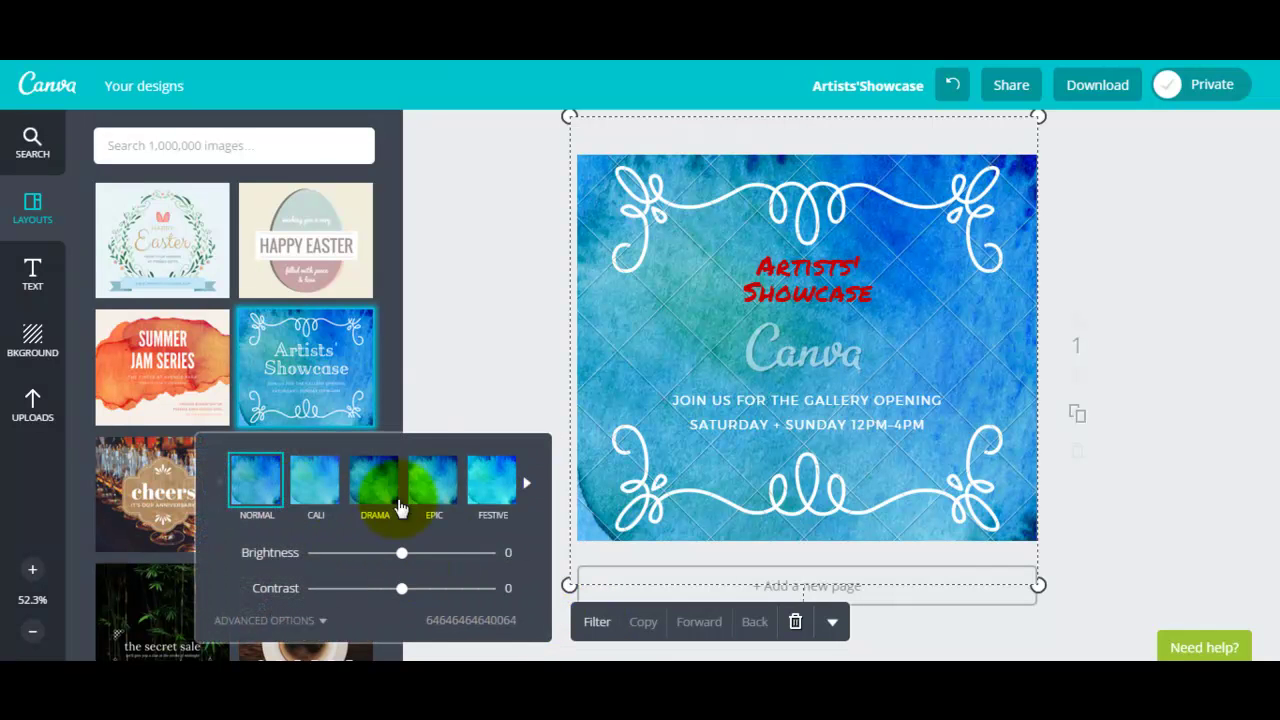
pyautogui.click(527, 488)
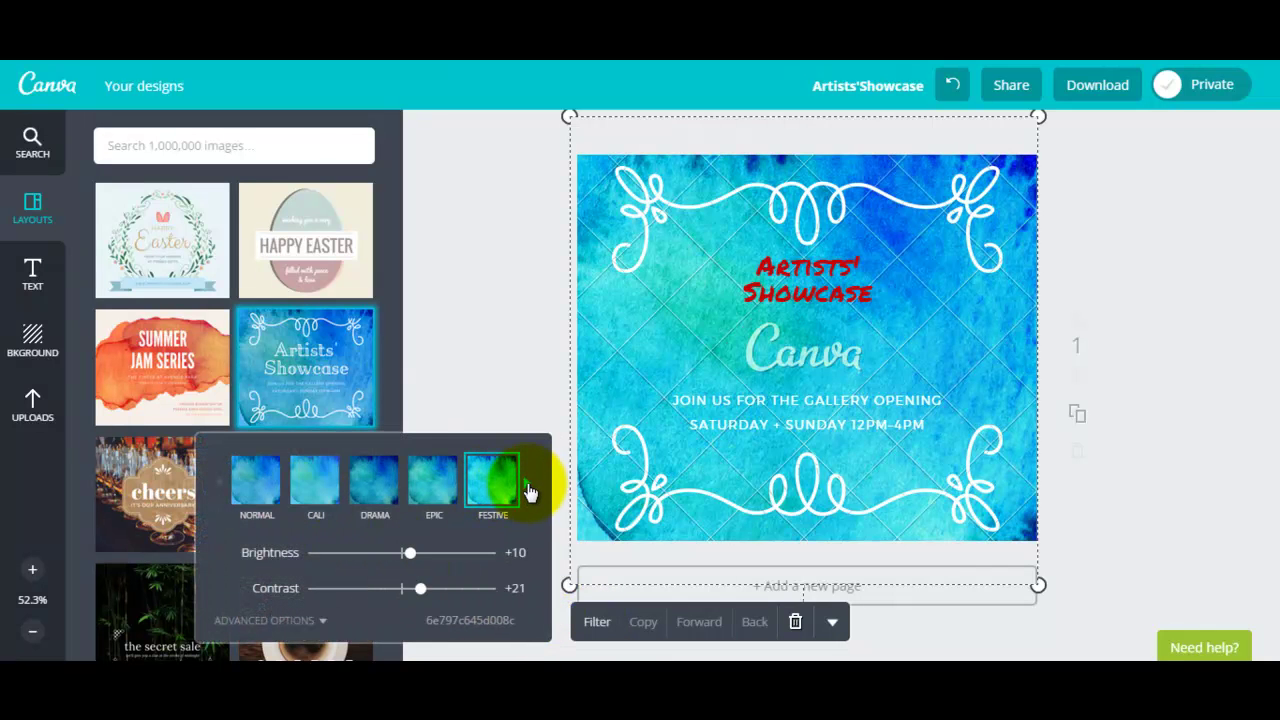
pyautogui.click(529, 487)
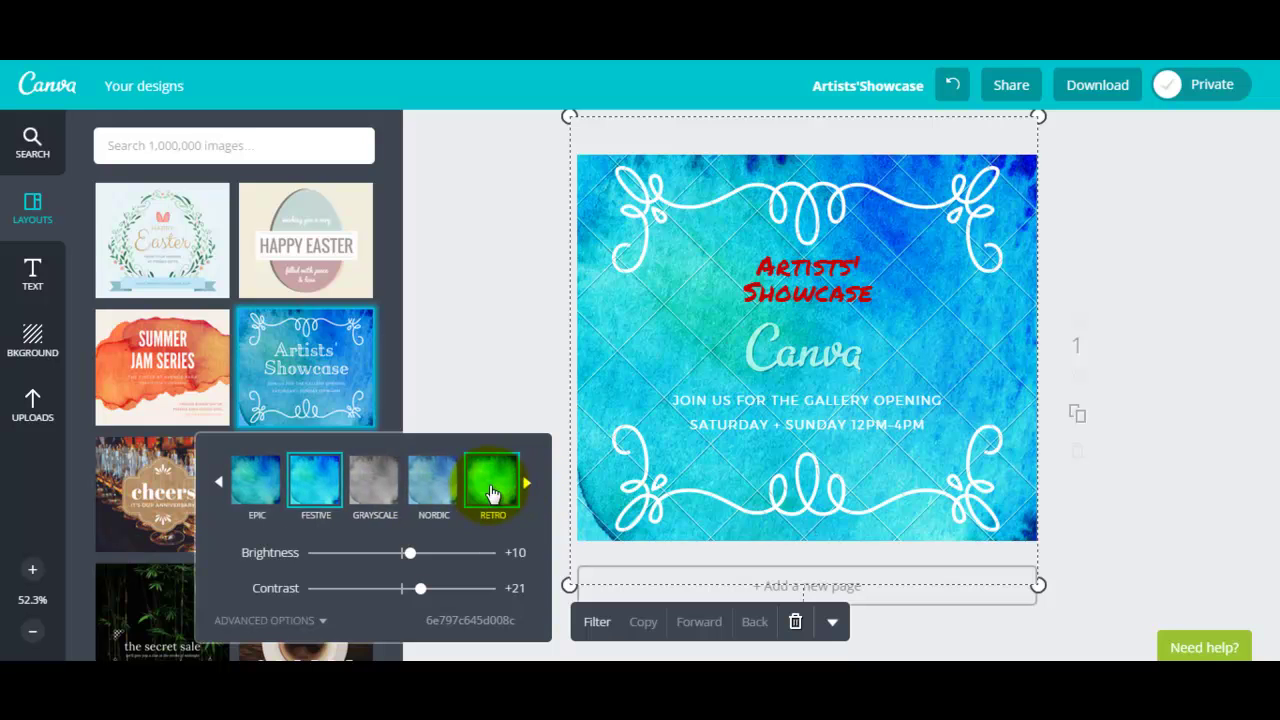
pyautogui.click(491, 490)
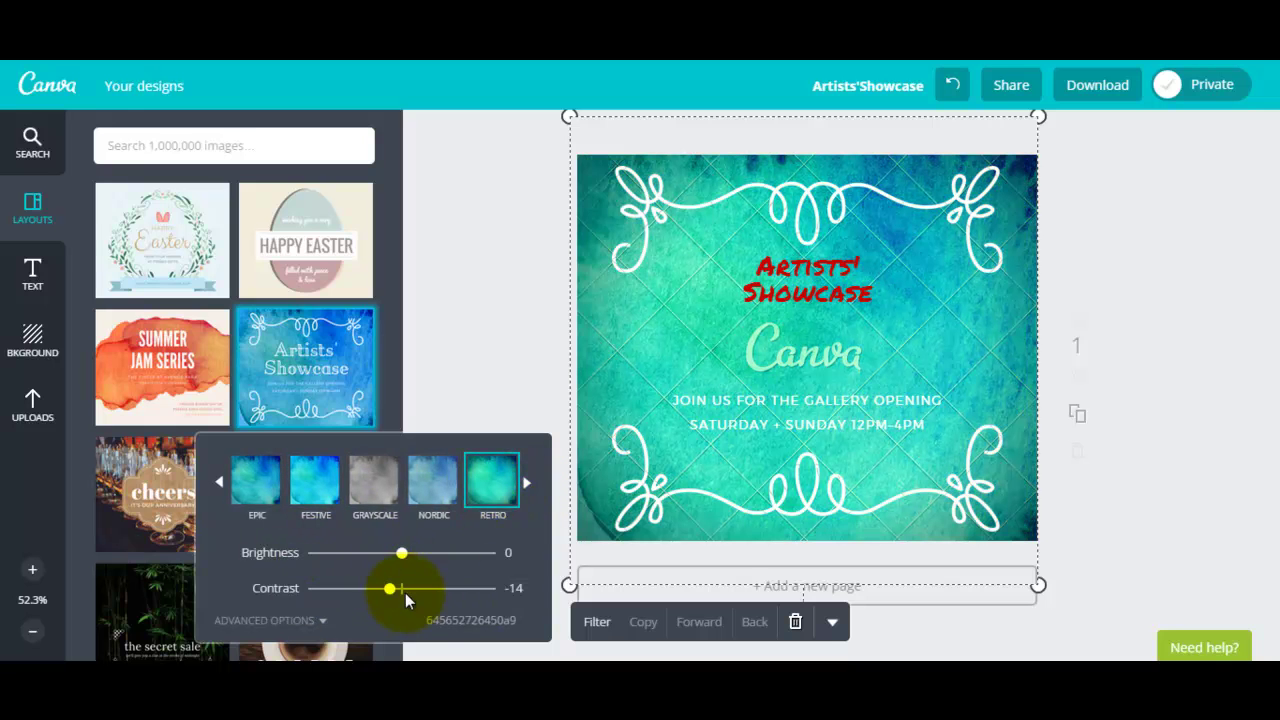
pyautogui.click(831, 625)
pyautogui.scroll(-1, 860, 590)
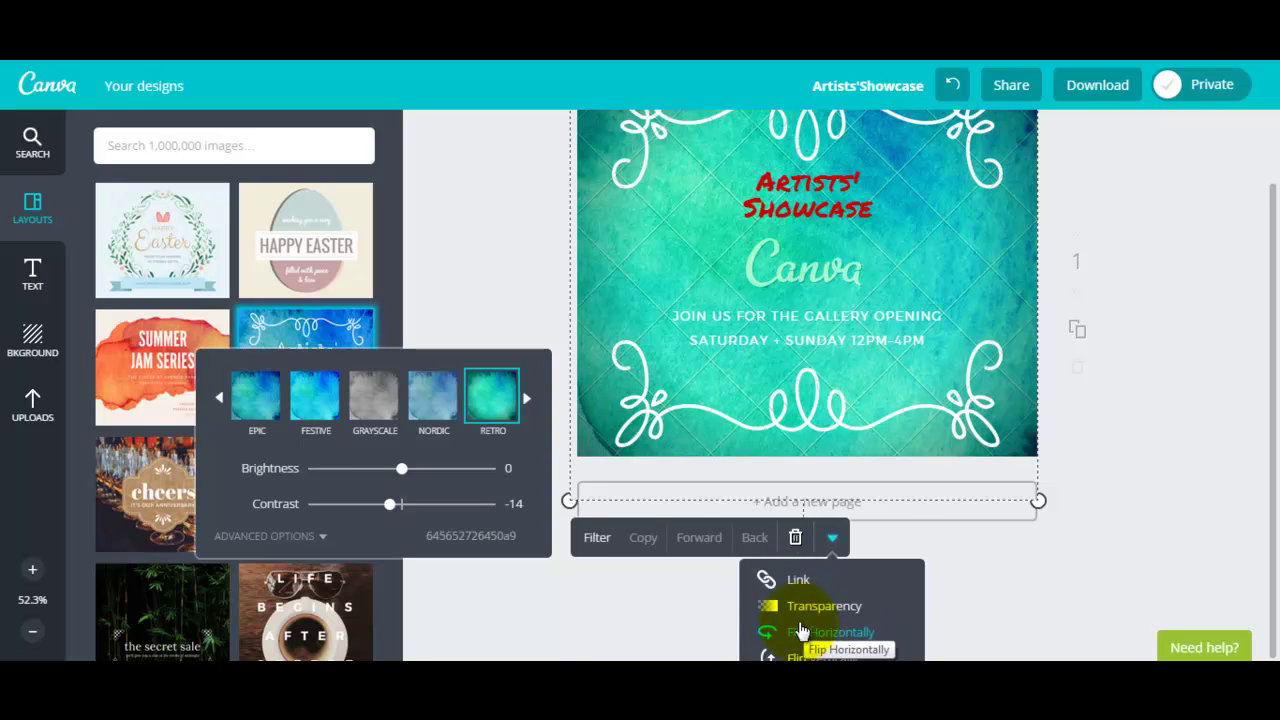
pyautogui.scroll(1, 812, 640)
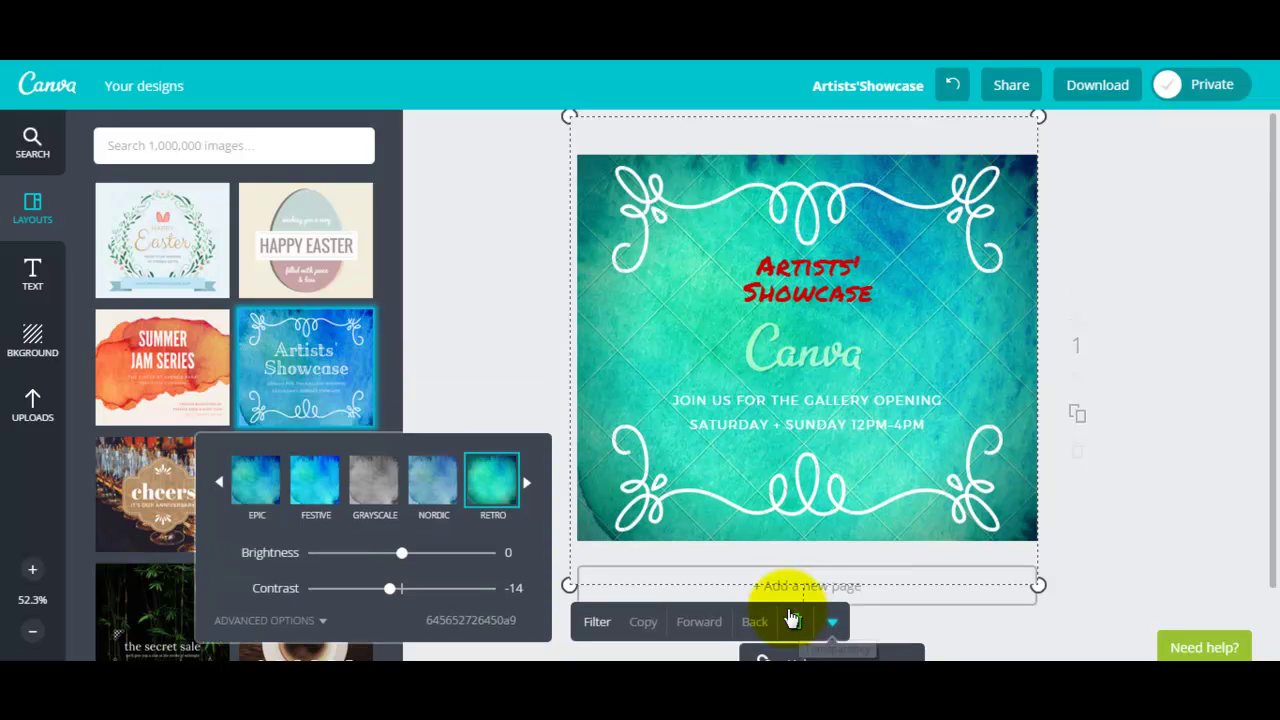
# Step: Undo the filter, heading and layout changes until the page is blank again
pyautogui.click(953, 90)
pyautogui.click(953, 90)
pyautogui.click(953, 90)
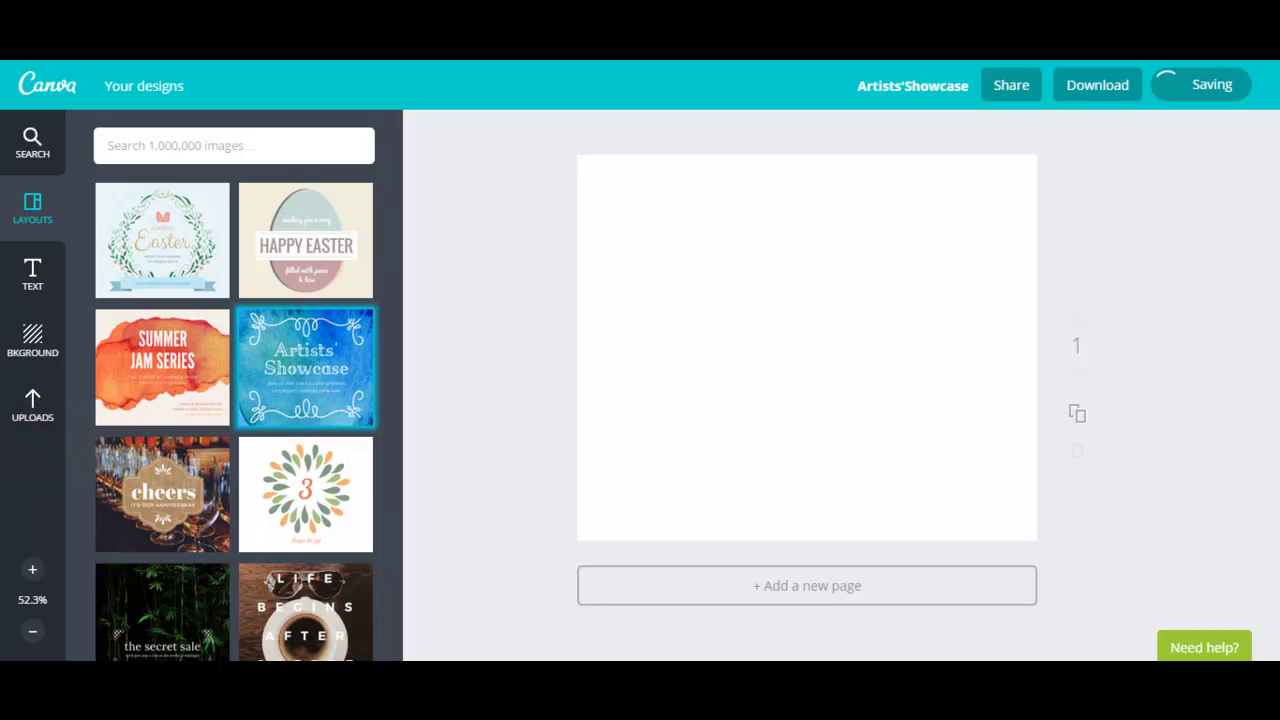
# Step: Look through the uploaded images, open the file chooser for uploading new images, and cancel it
pyautogui.click(34, 409)
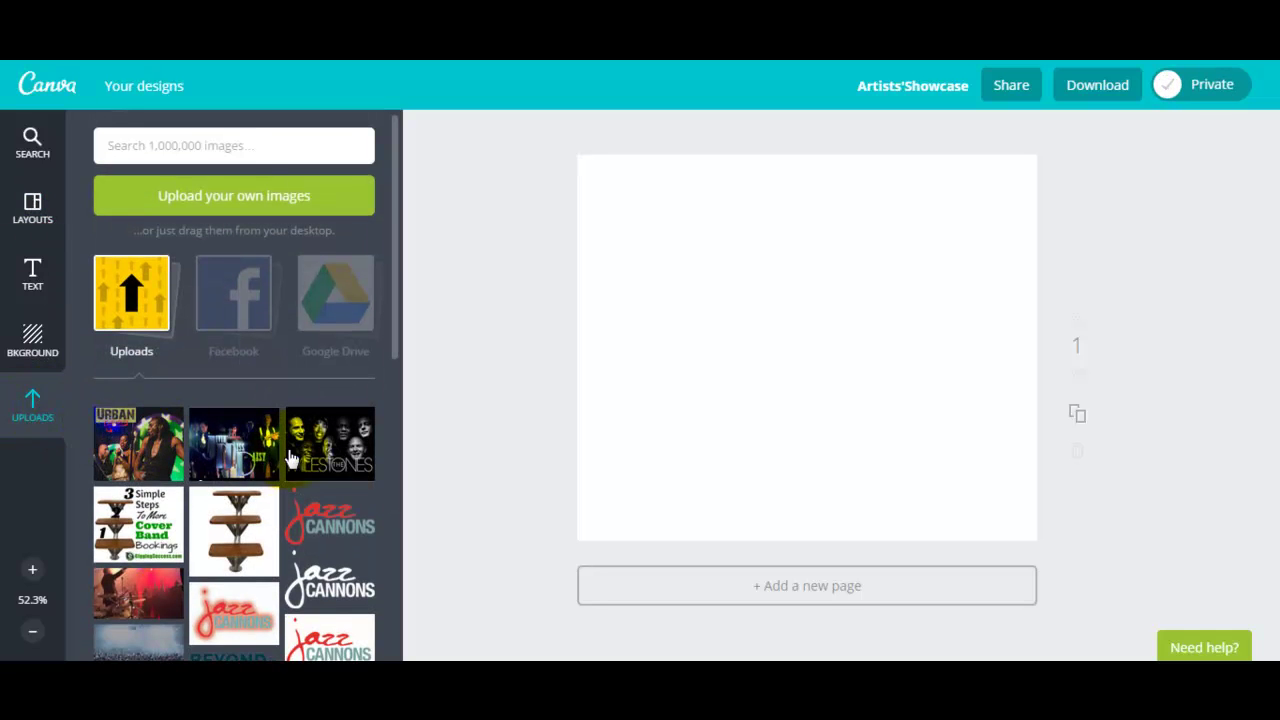
pyautogui.scroll(-2, 240, 452)
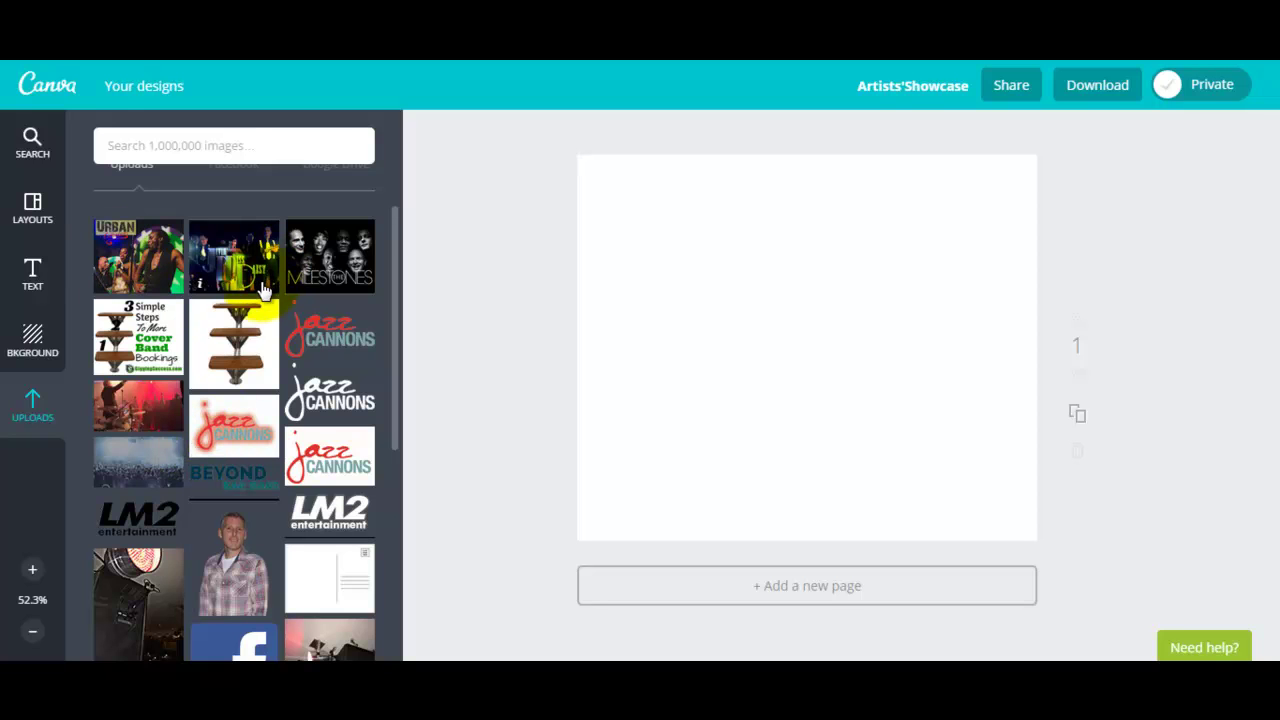
pyautogui.scroll(-5, 238, 380)
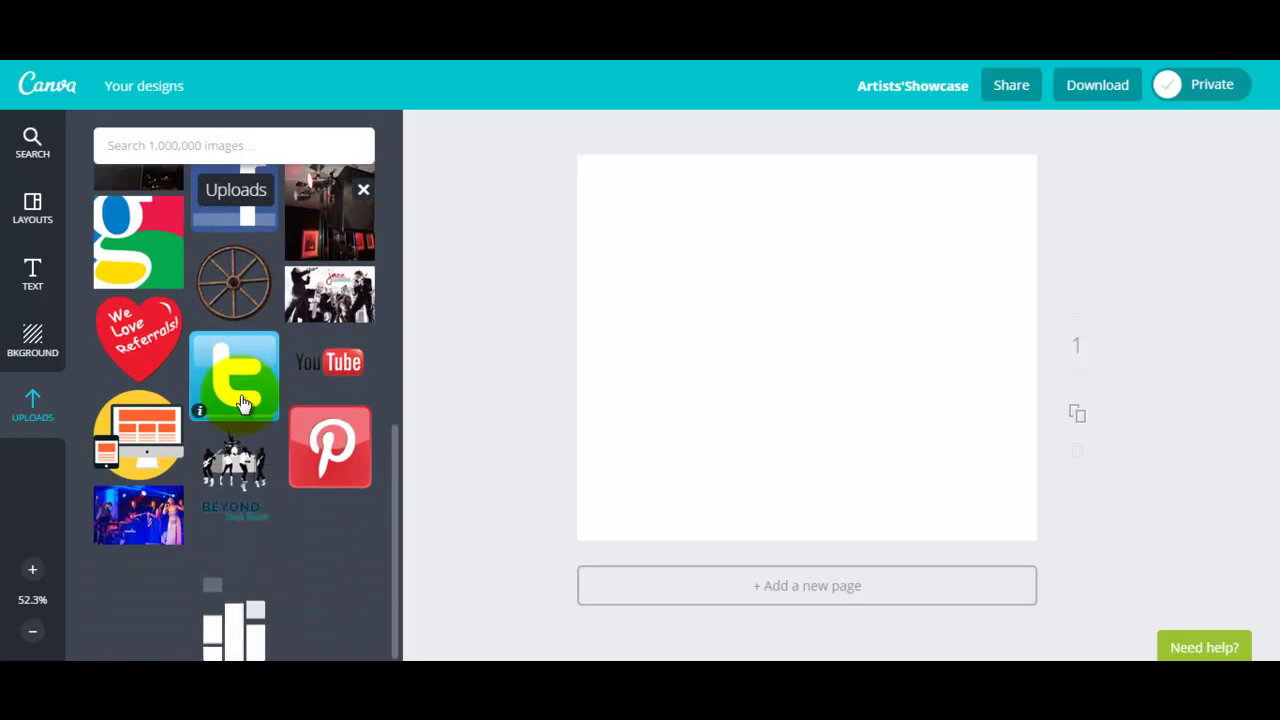
pyautogui.scroll(-3, 240, 402)
pyautogui.scroll(7, 243, 405)
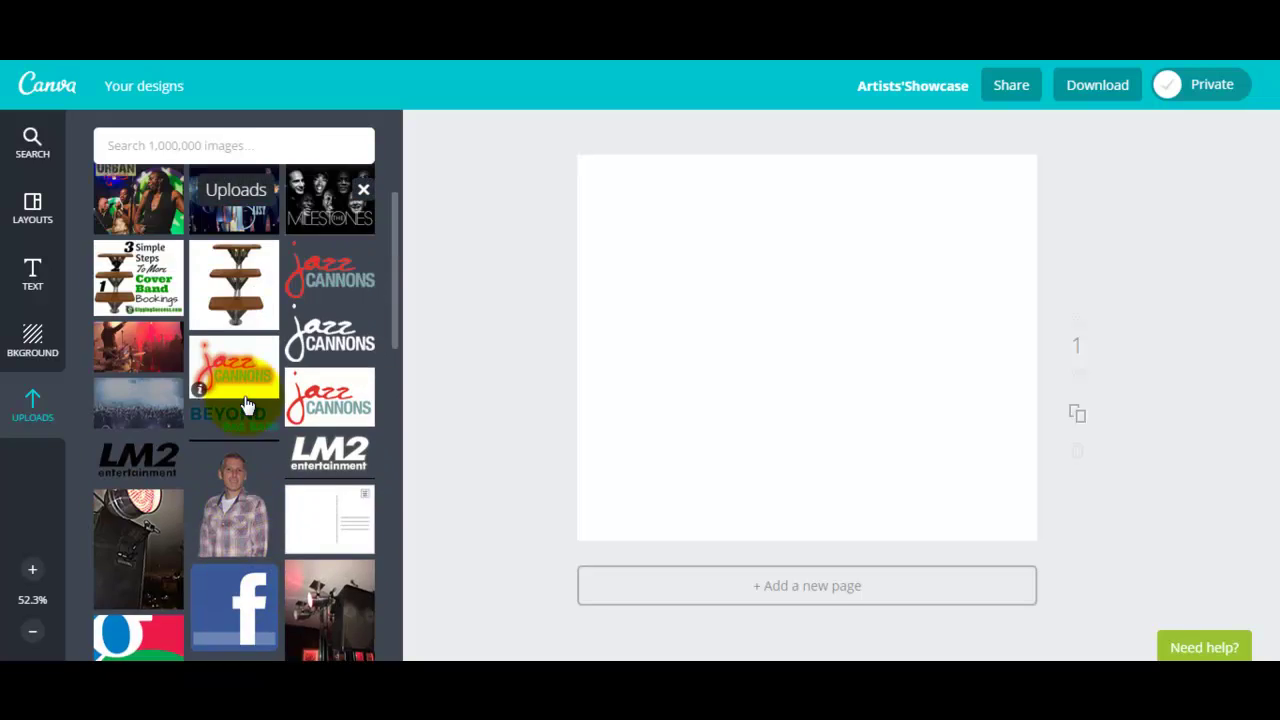
pyautogui.scroll(3, 244, 400)
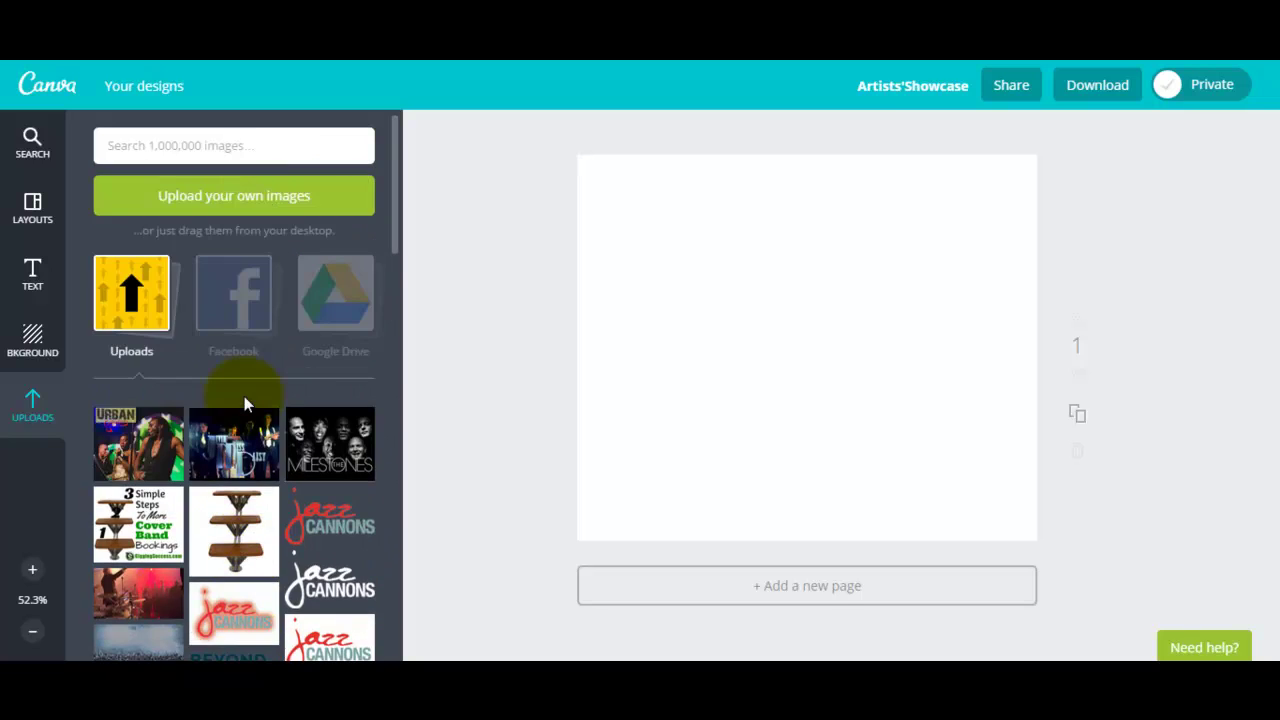
pyautogui.click(235, 207)
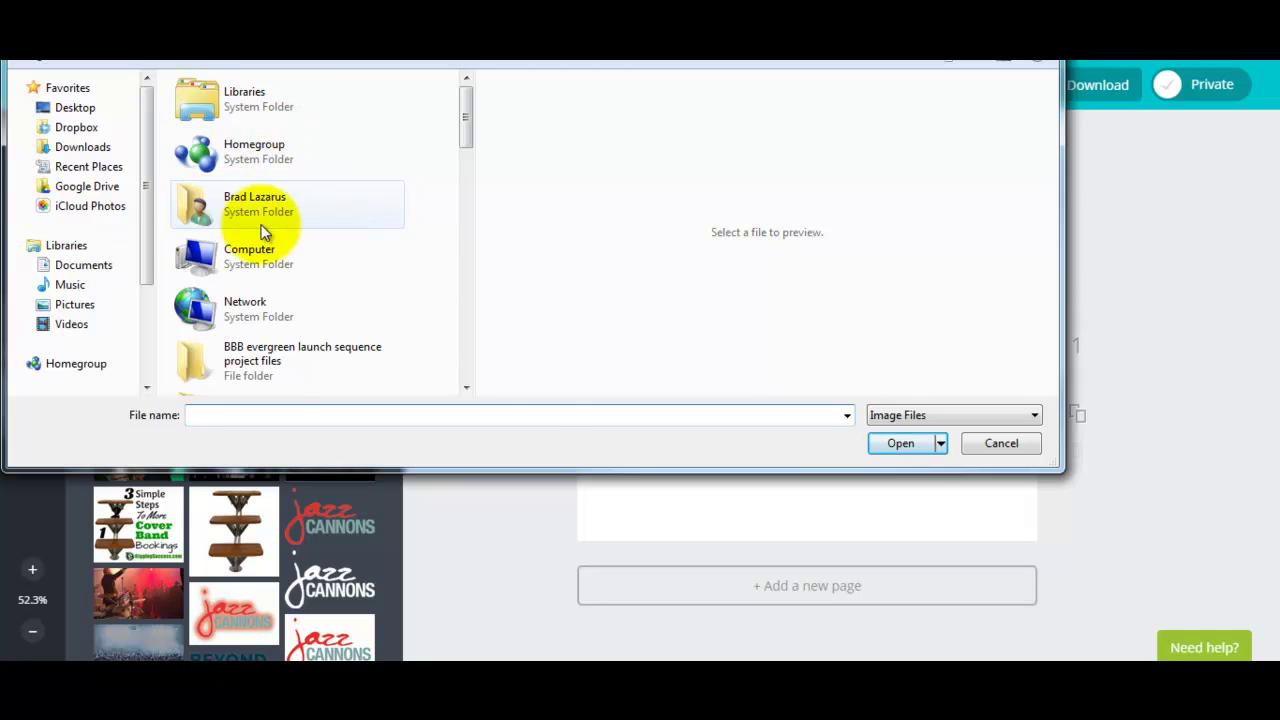
pyautogui.click(1001, 444)
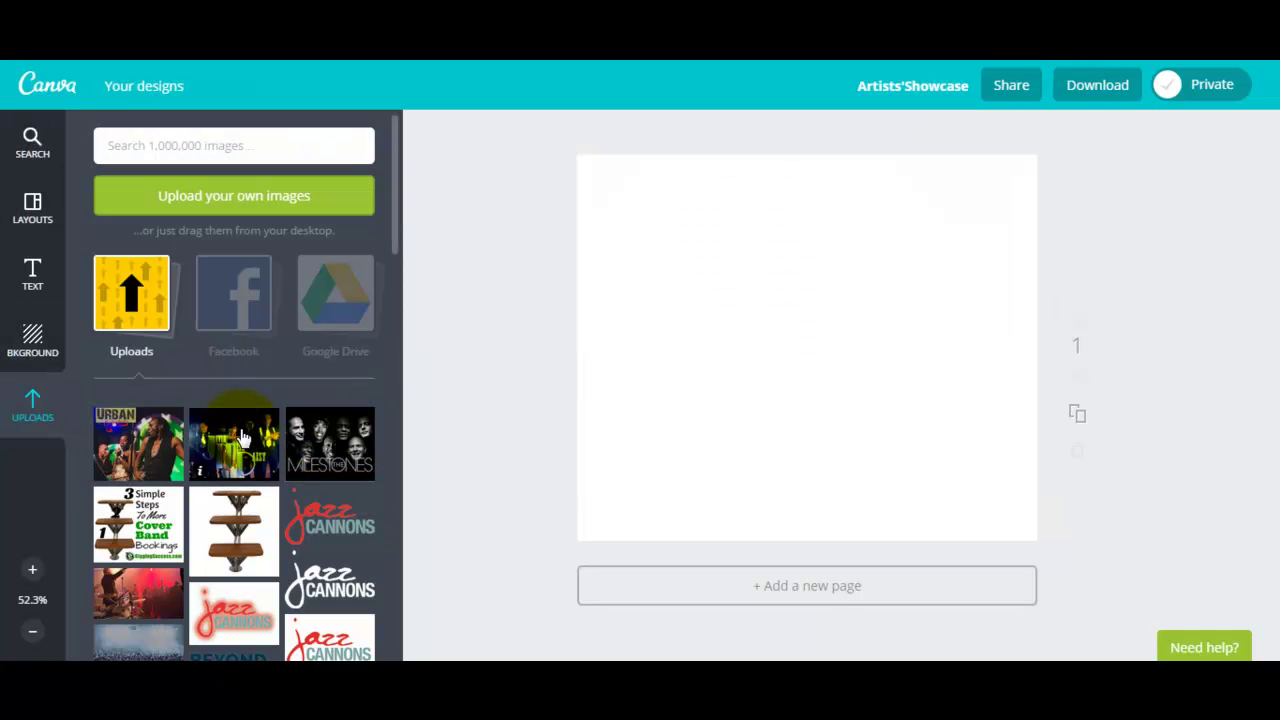
# Step: Add the uploaded photo of the band on a blue-lit stage and enlarge it to cover the whole page
pyautogui.scroll(-10, 243, 437)
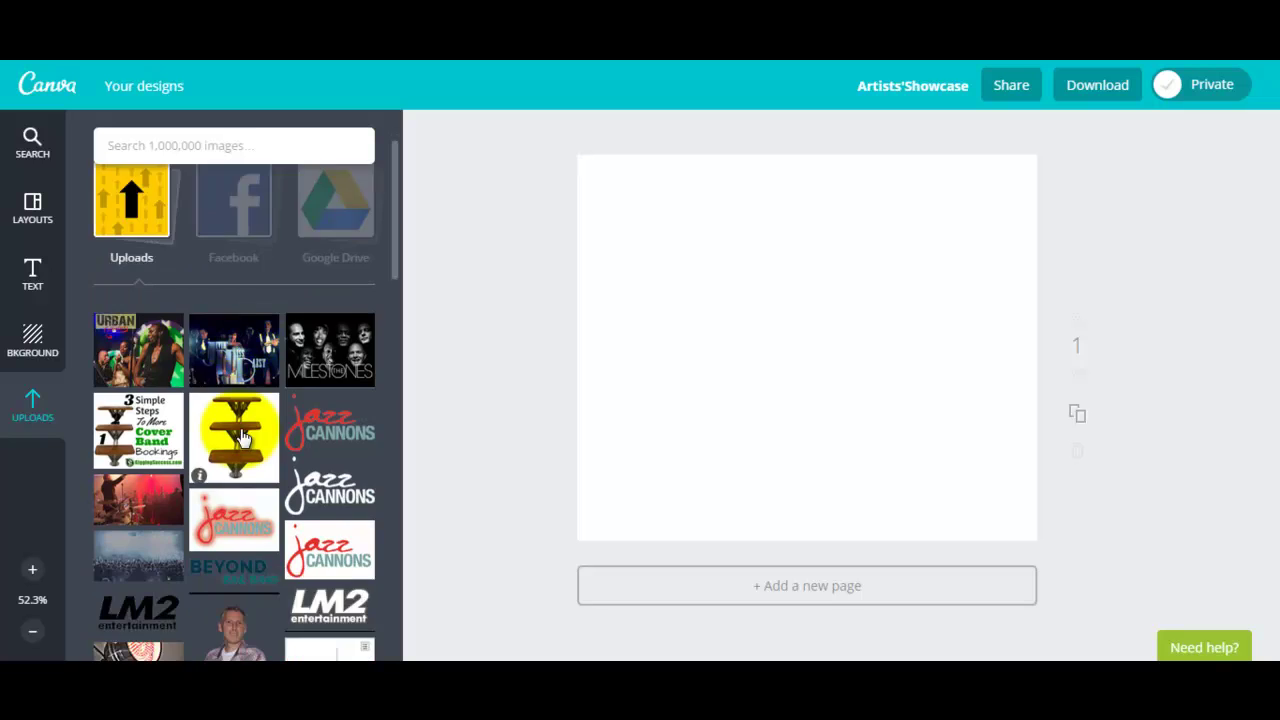
pyautogui.scroll(-2, 251, 434)
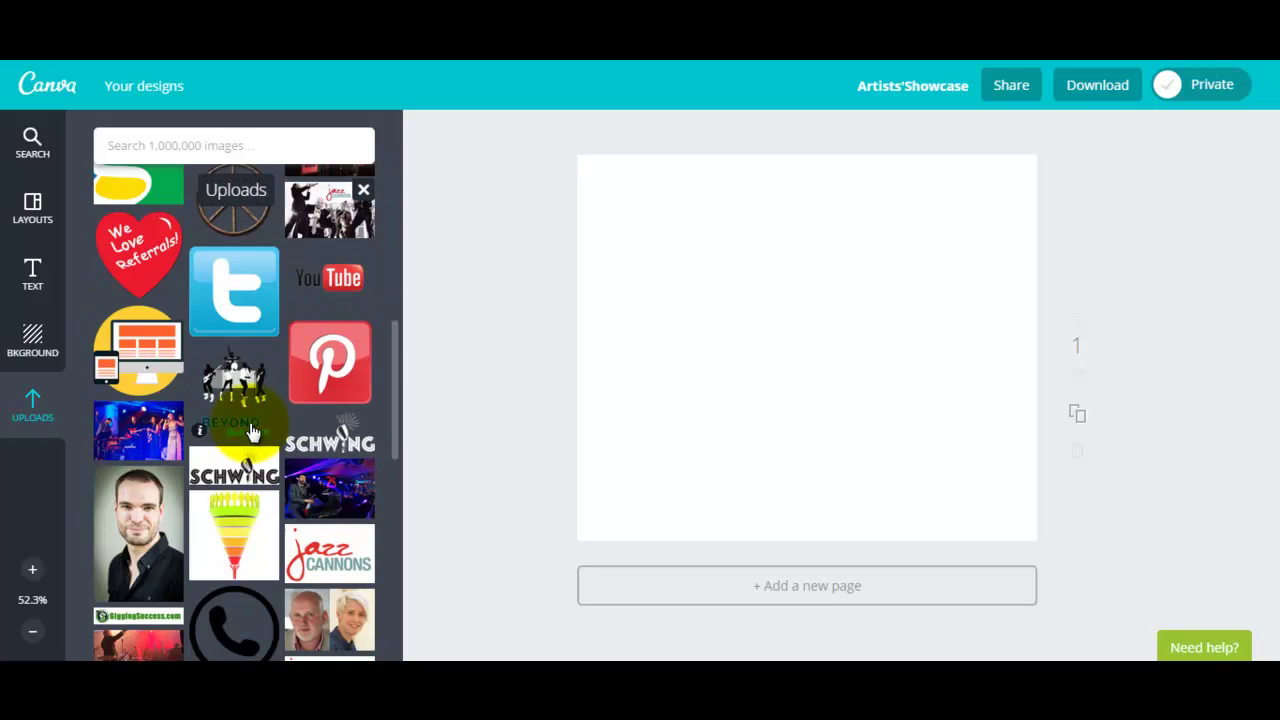
pyautogui.click(140, 432)
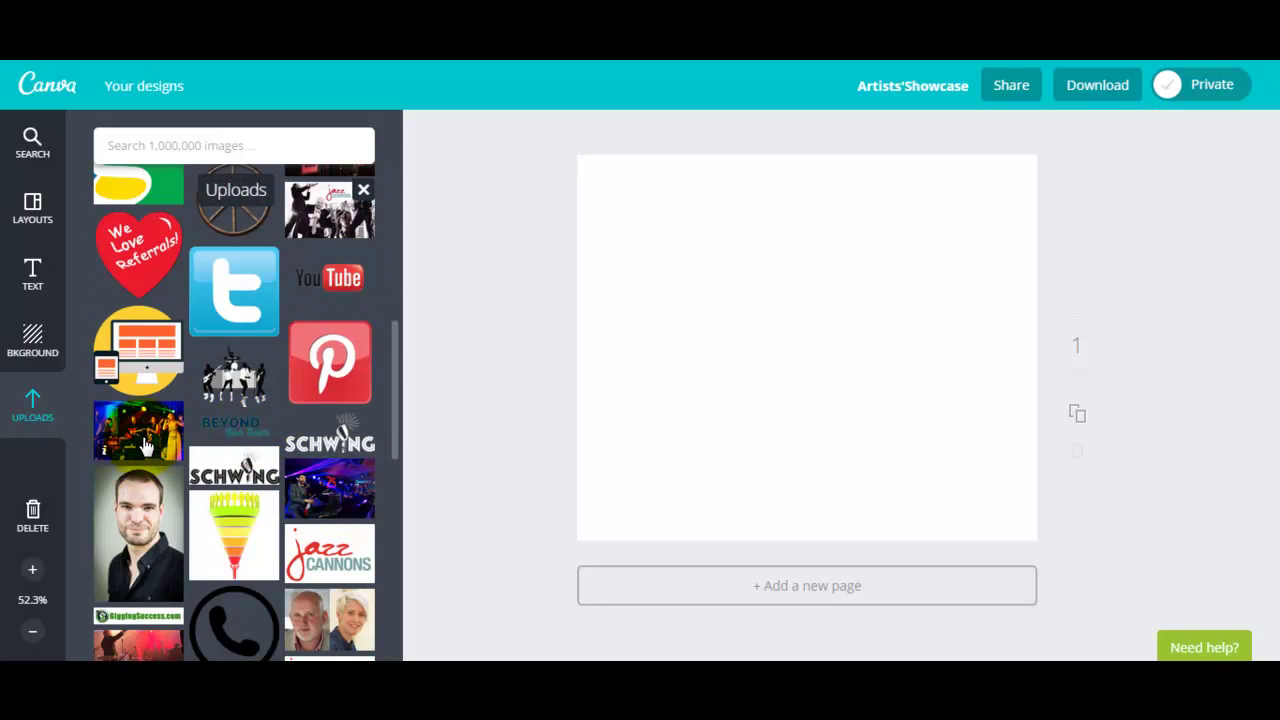
pyautogui.click(749, 429)
pyautogui.moveTo(610, 220); pyautogui.dragTo(571, 149)
pyautogui.moveTo(651, 243)
pyautogui.mouseDown()
pyautogui.moveTo(672, 226)
pyautogui.moveTo(660, 226)
pyautogui.mouseUp()
pyautogui.moveTo(1011, 463); pyautogui.dragTo(1123, 571)
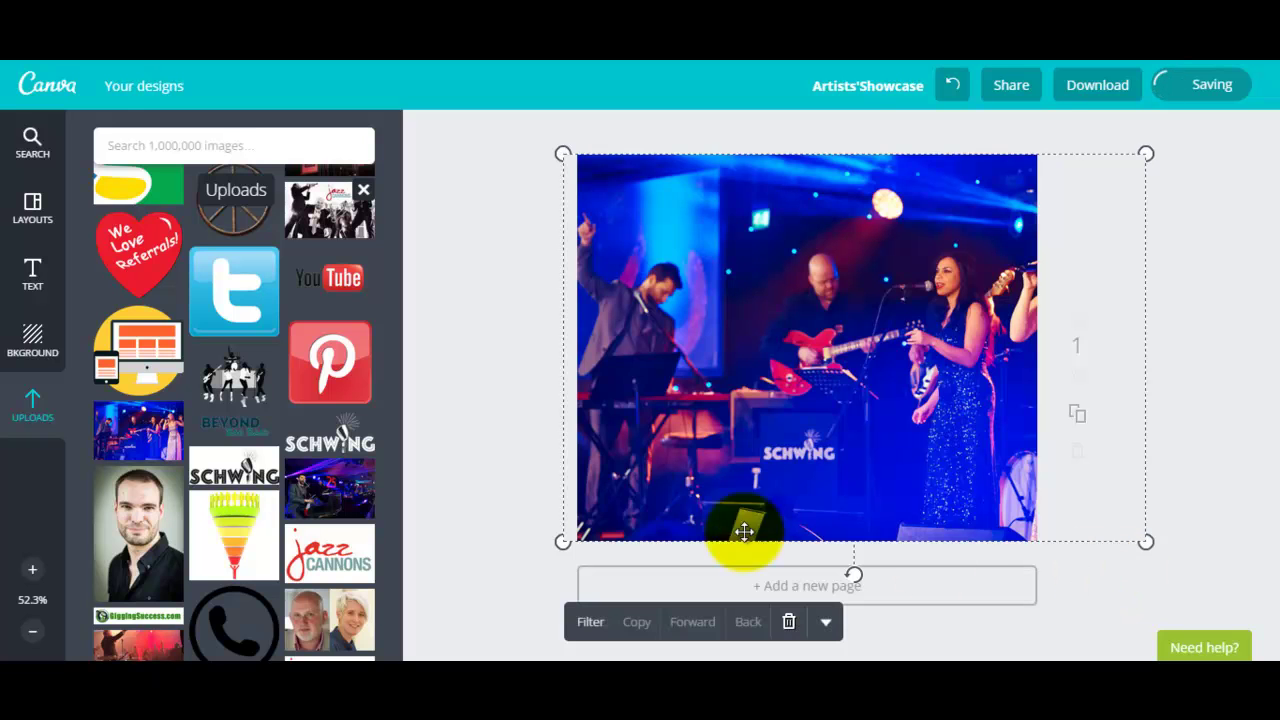
pyautogui.click(509, 412)
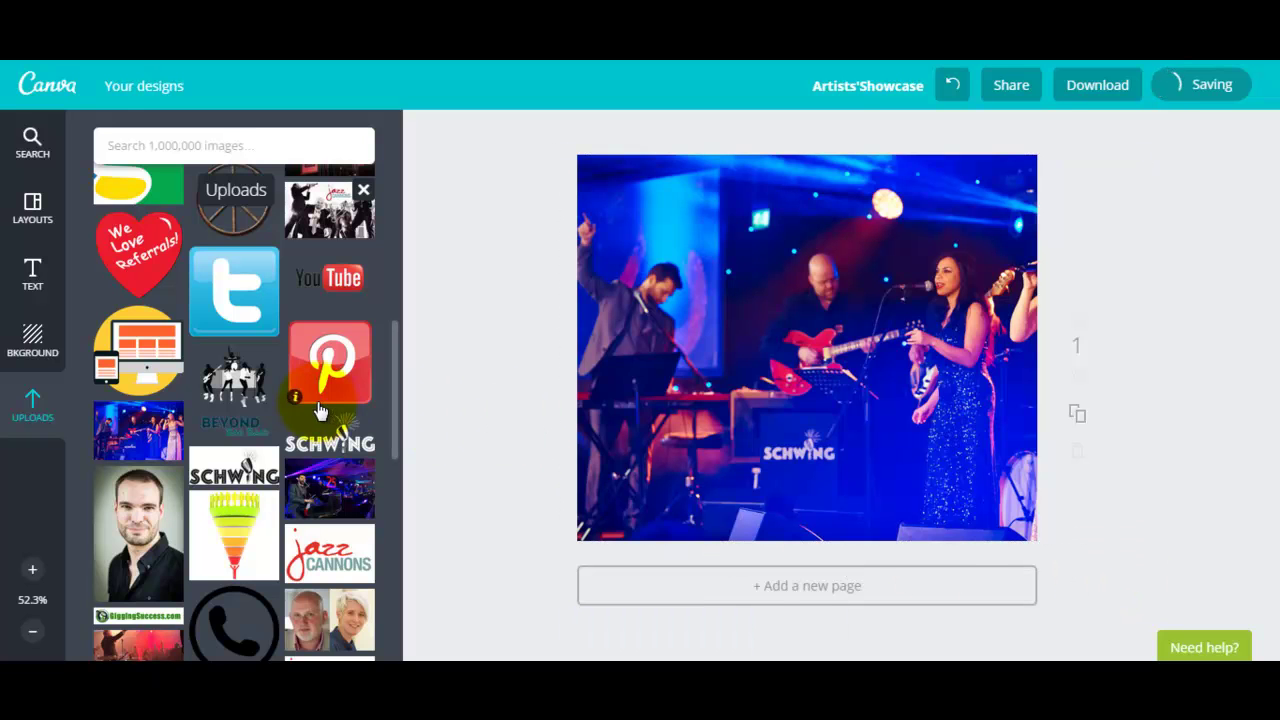
# Step: Add the white SCHWING logo from the uploads, shrink it to about half size and place it in the photo's lower-left area
pyautogui.scroll(-5, 333, 414)
pyautogui.scroll(-3, 233, 461)
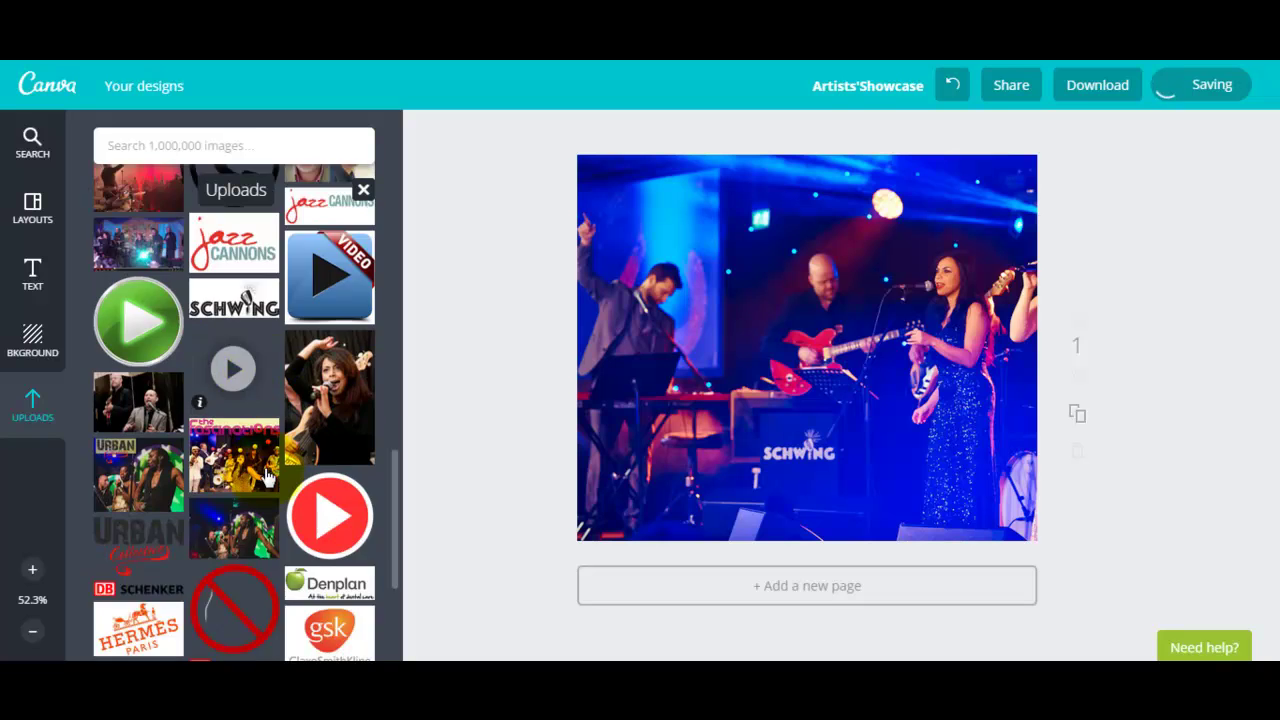
pyautogui.scroll(8, 240, 478)
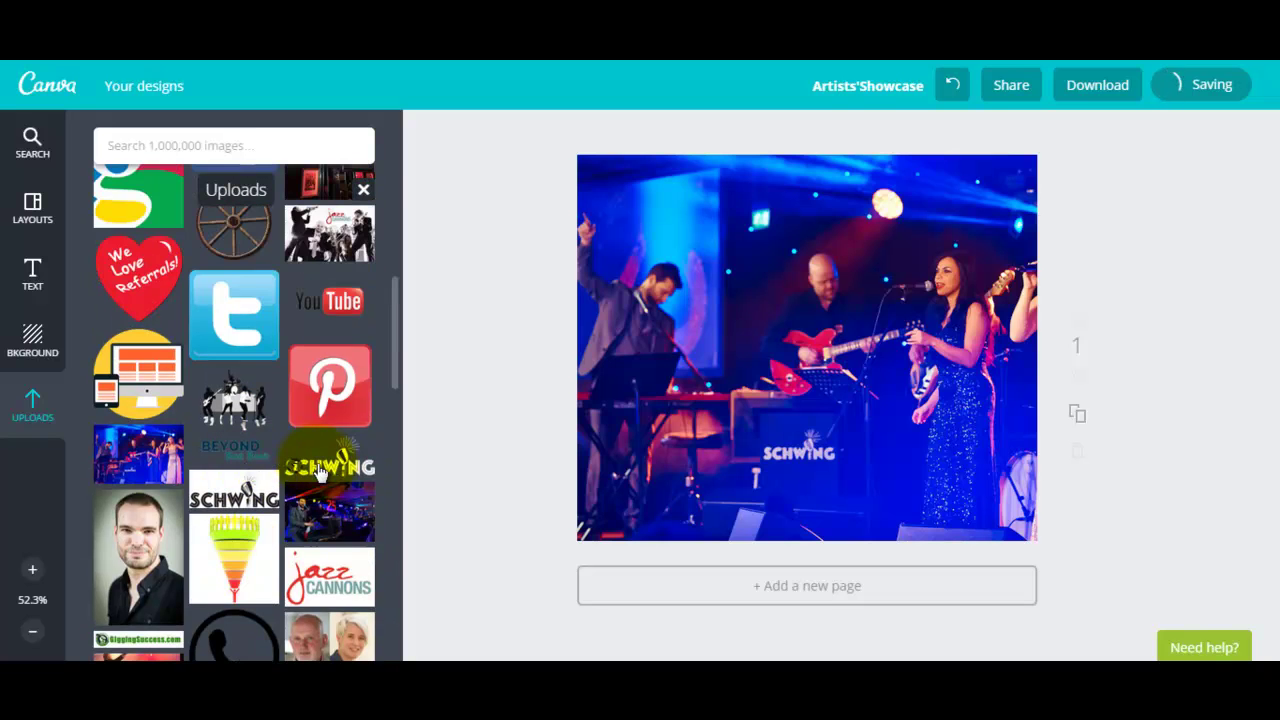
pyautogui.click(323, 470)
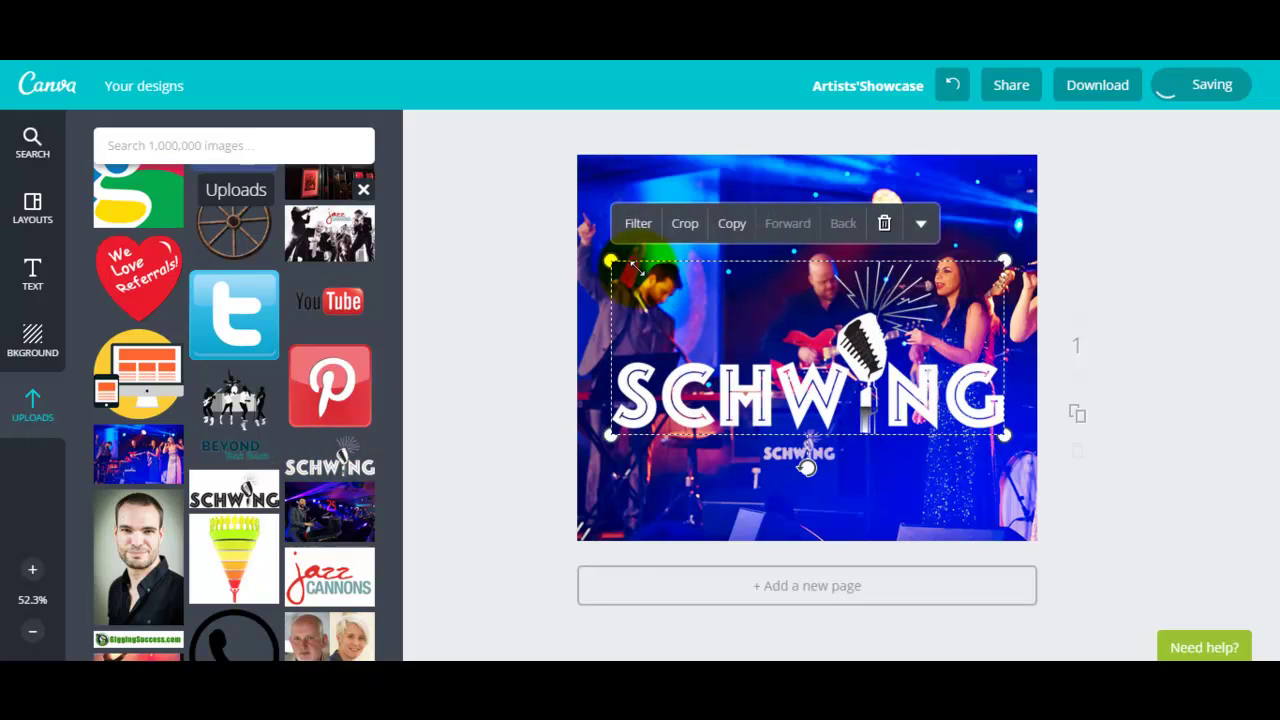
pyautogui.moveTo(610, 260); pyautogui.dragTo(790, 340)
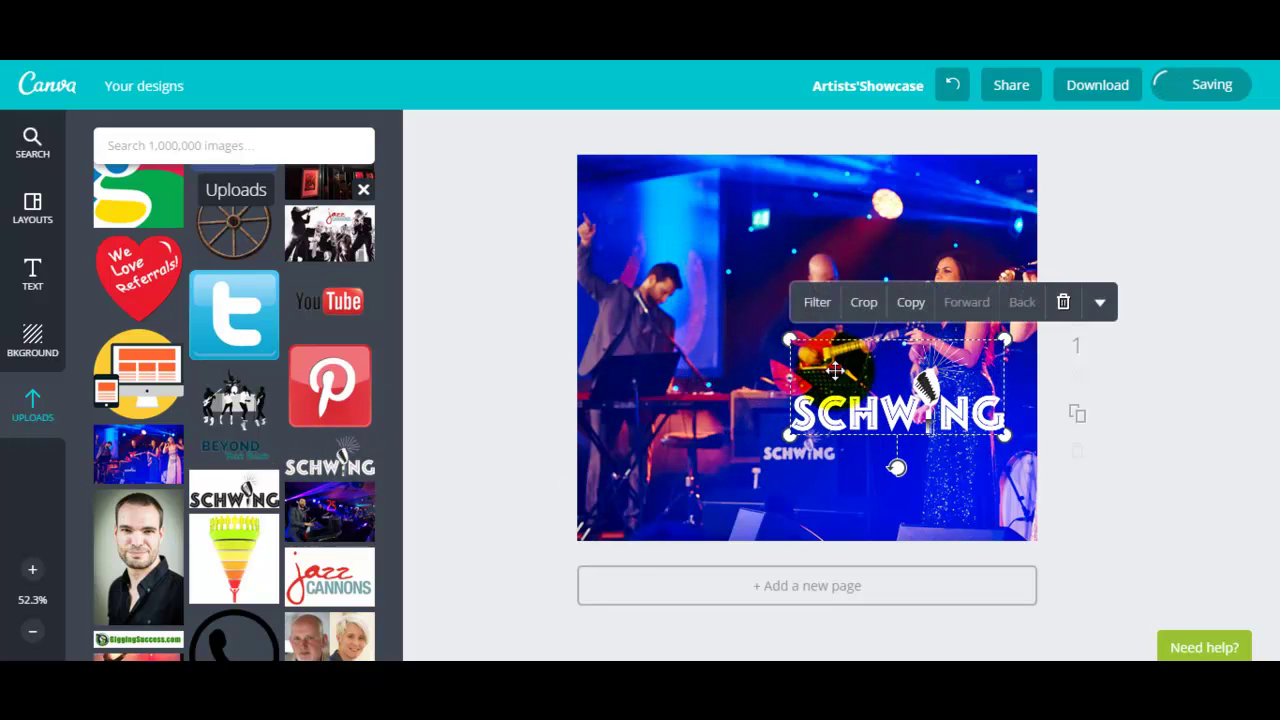
pyautogui.moveTo(897, 413); pyautogui.dragTo(713, 488)
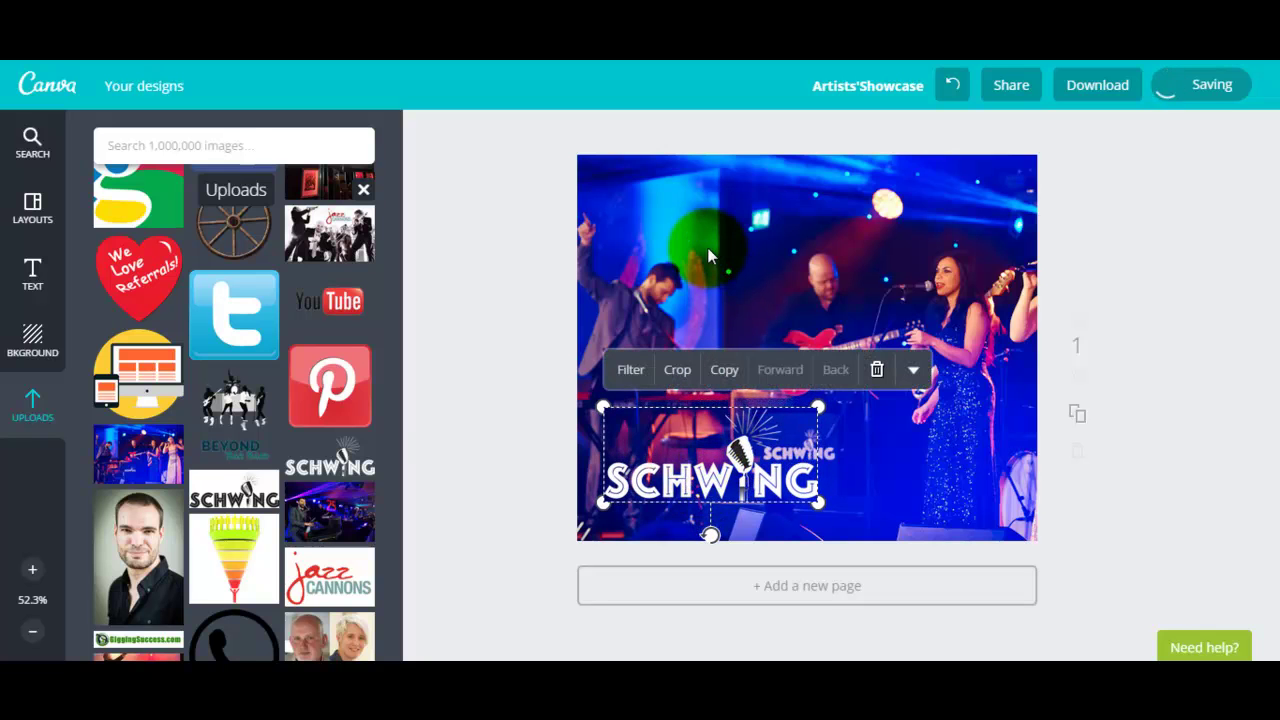
pyautogui.click(431, 412)
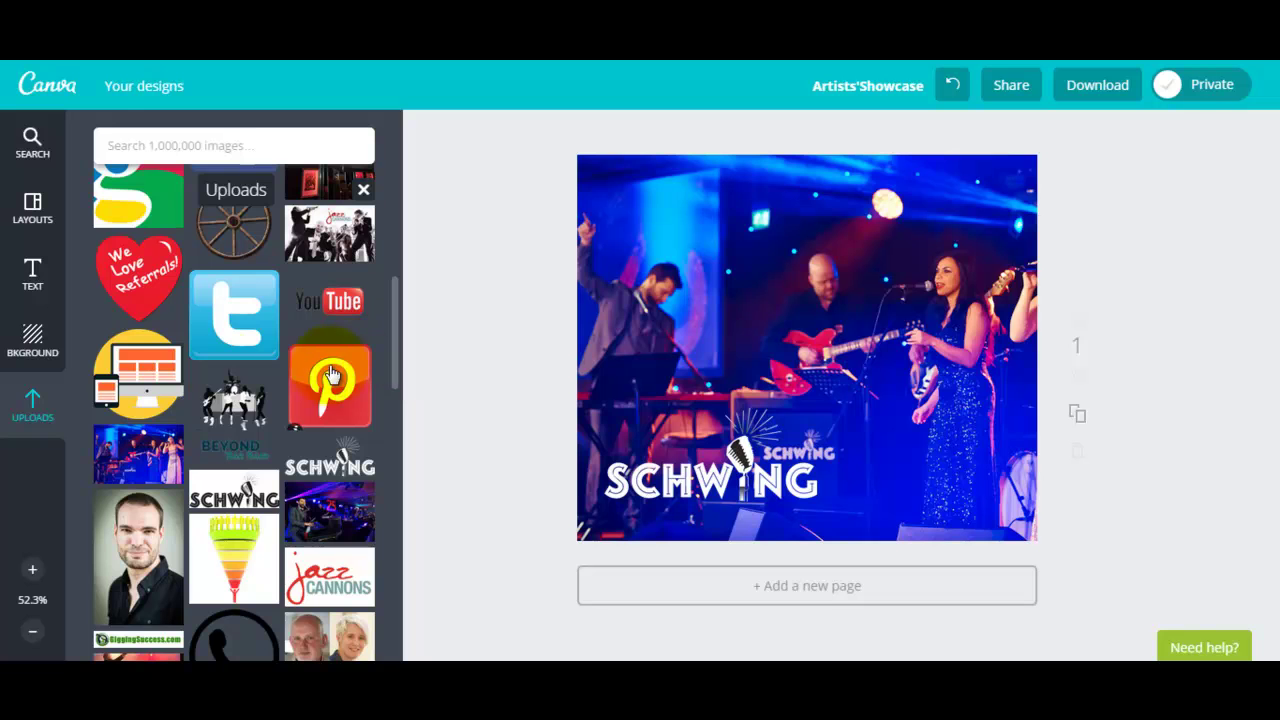
# Step: Add a heading text box and place it in the photo's upper-left area
pyautogui.click(43, 287)
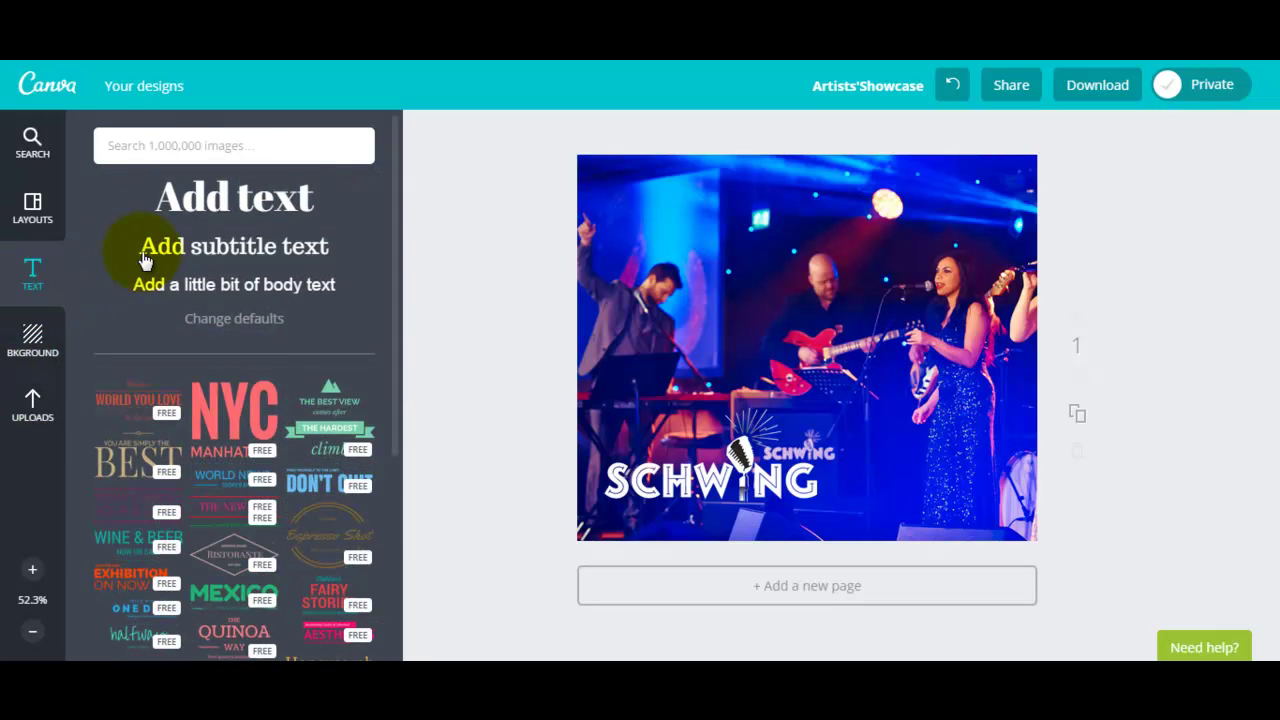
pyautogui.click(231, 205)
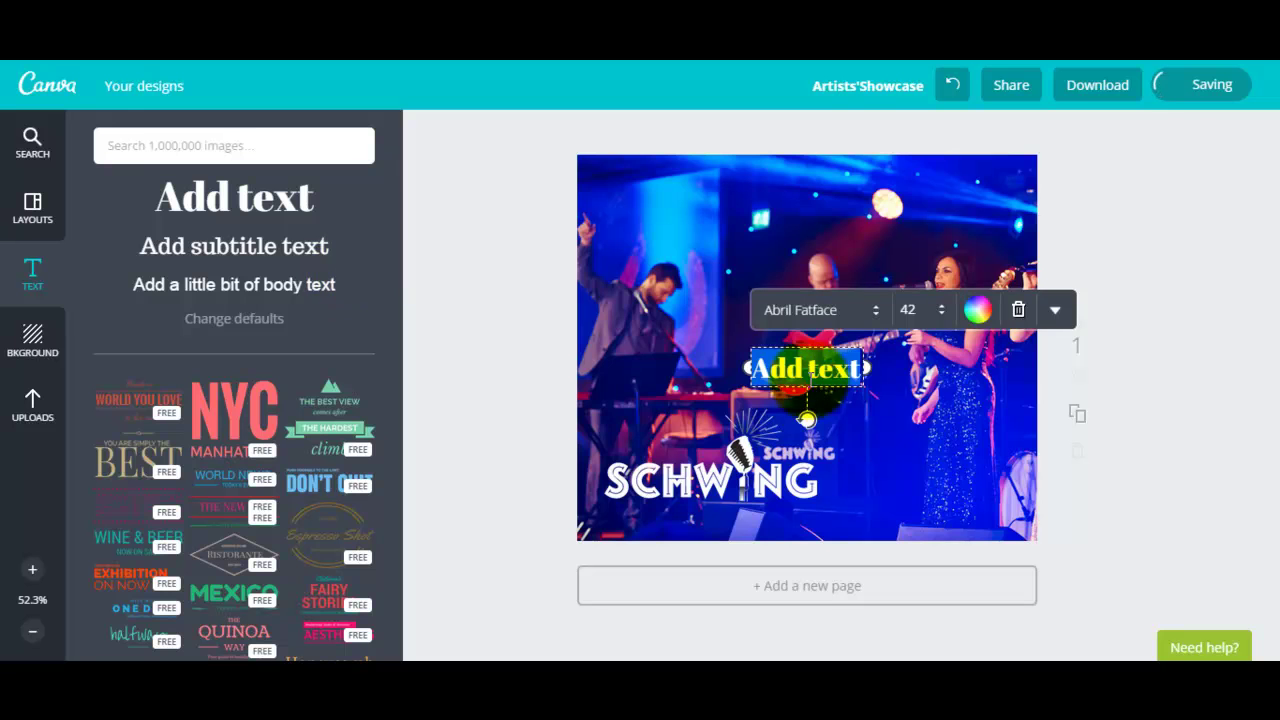
pyautogui.moveTo(755, 366); pyautogui.dragTo(686, 204)
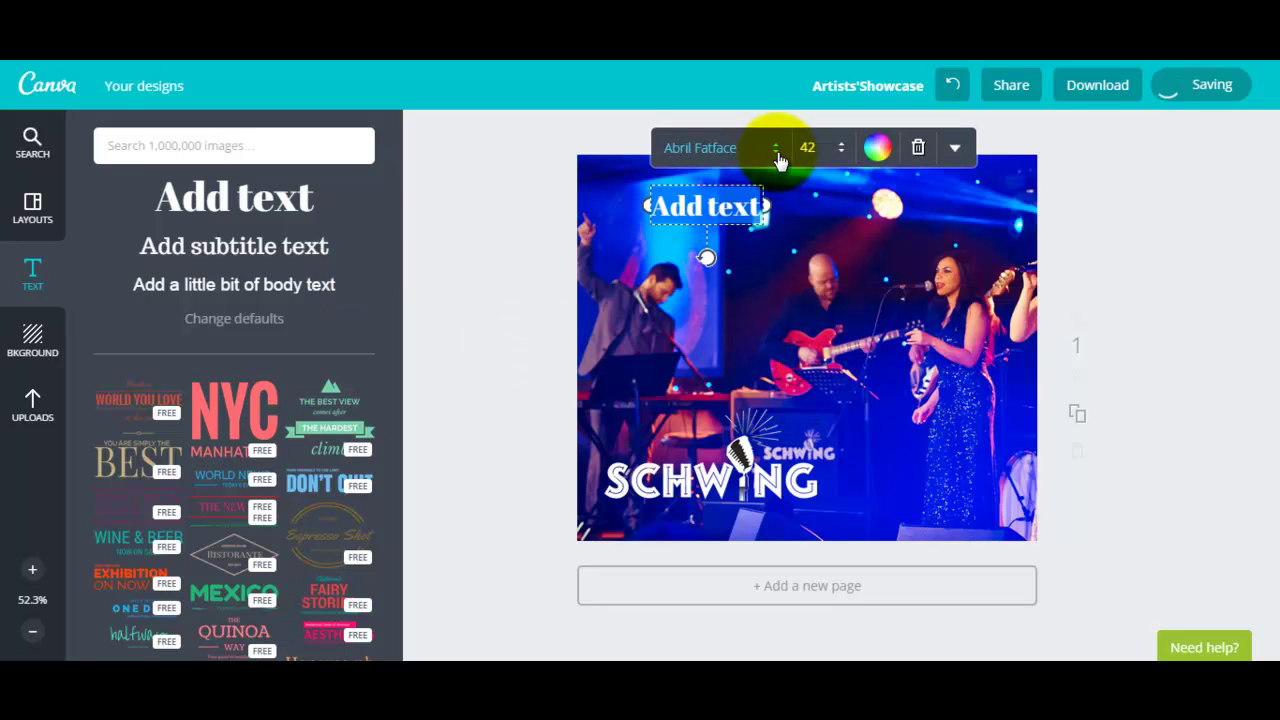
# Step: Set the "Add text" heading to the Carter One font at size 56
pyautogui.click(776, 150)
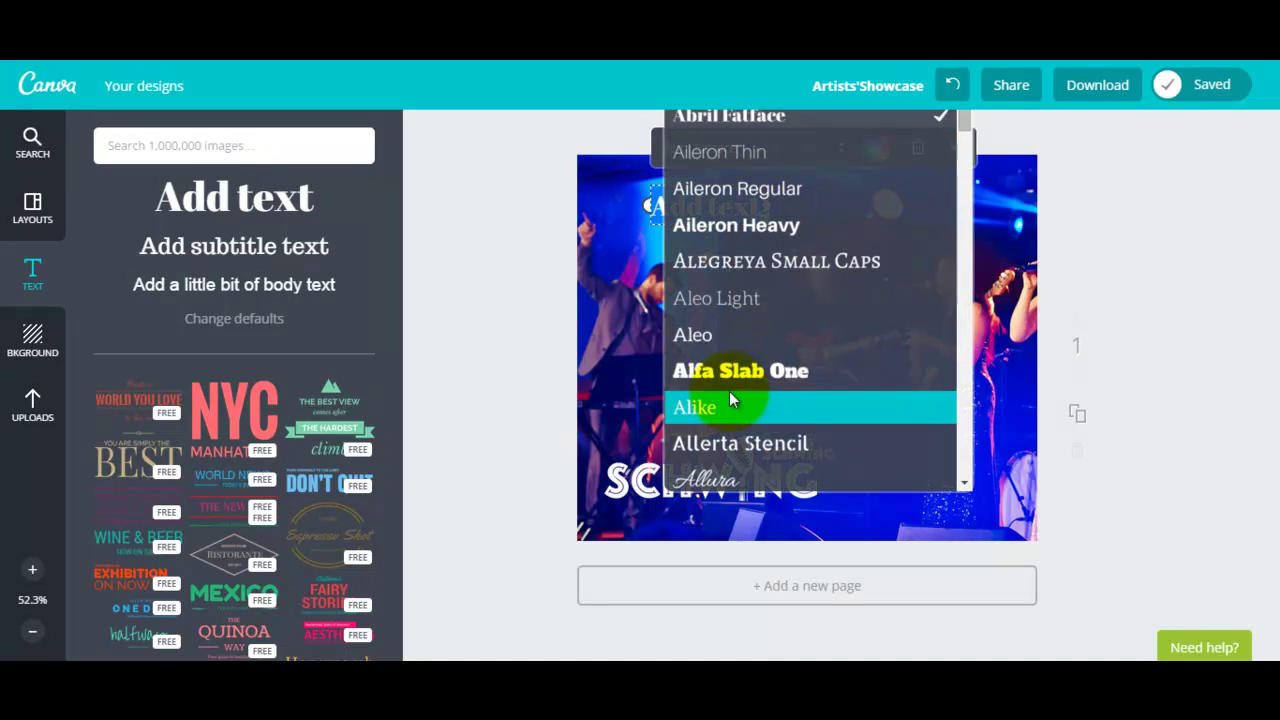
pyautogui.scroll(-8, 730, 397)
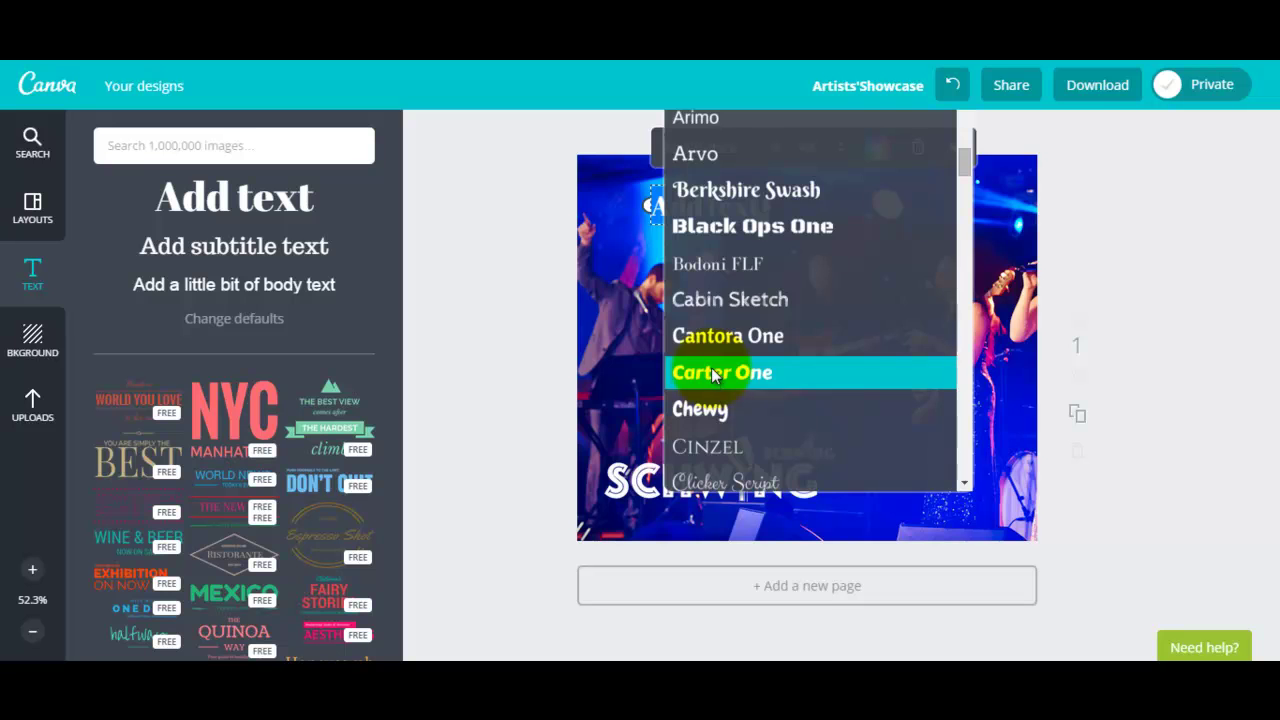
pyautogui.click(713, 373)
pyautogui.click(838, 156)
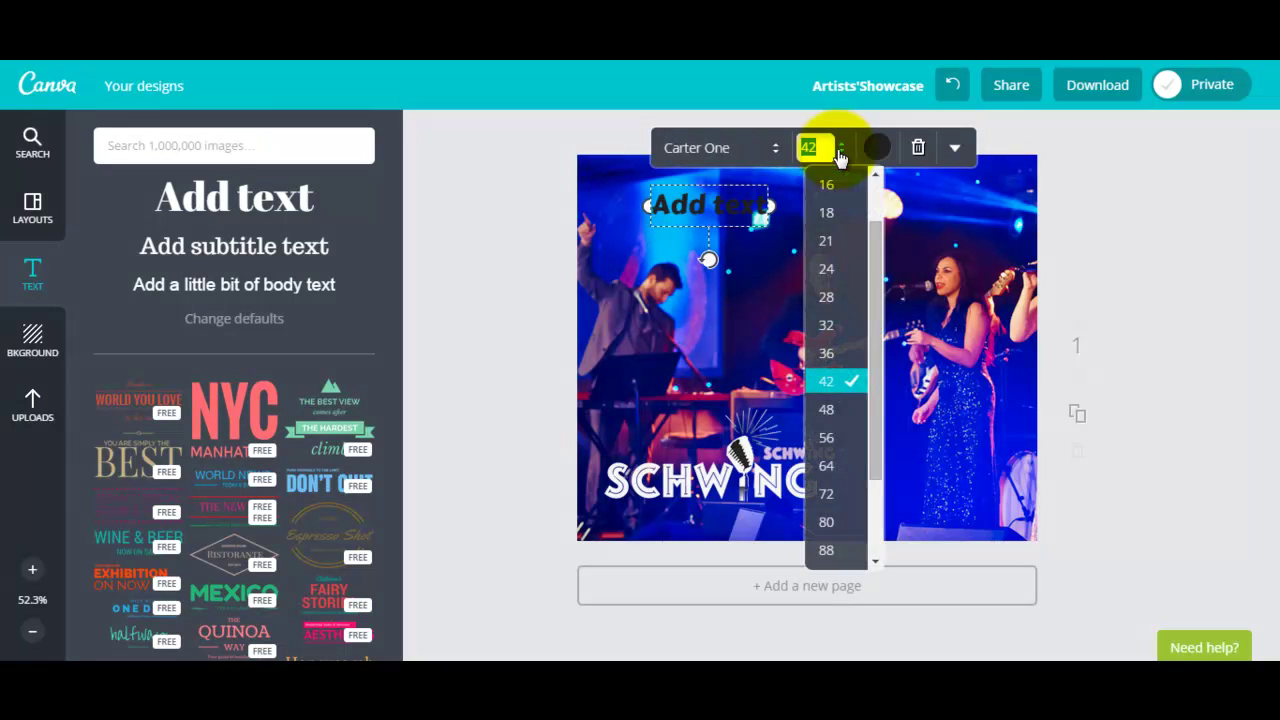
pyautogui.click(828, 437)
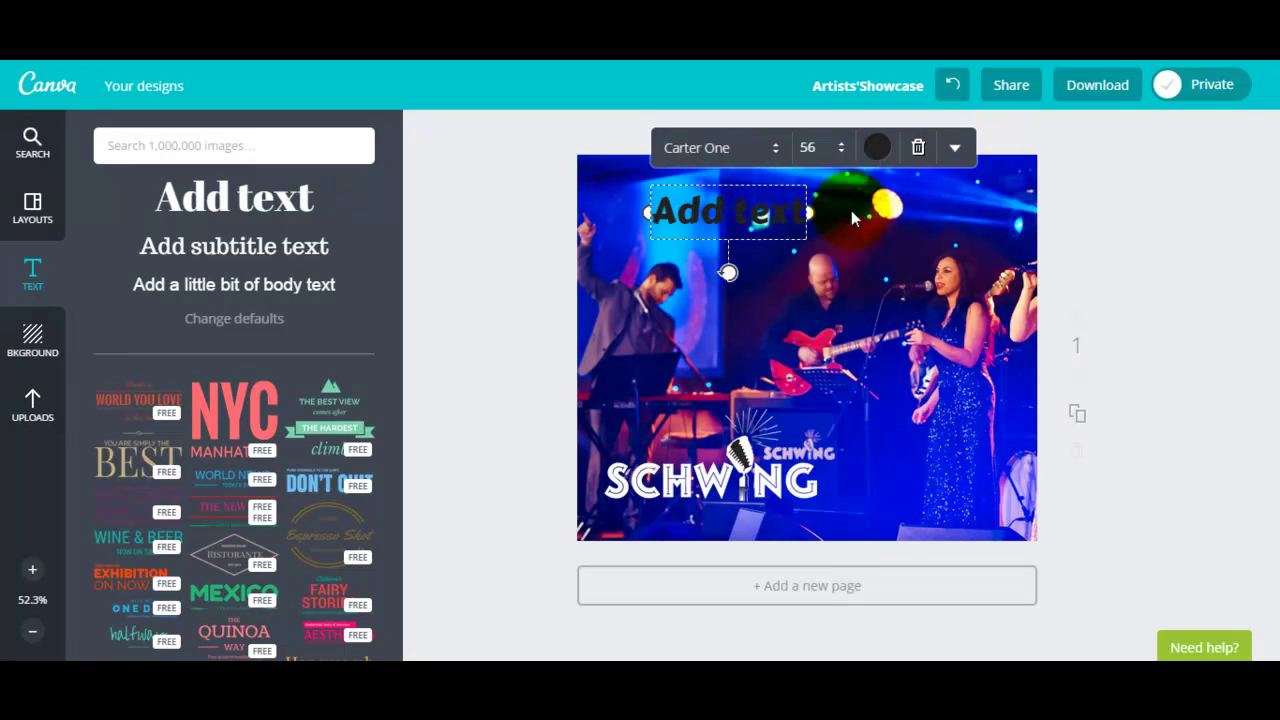
# Step: Colour the "Add text" heading white and open the custom colour picker
pyautogui.click(876, 148)
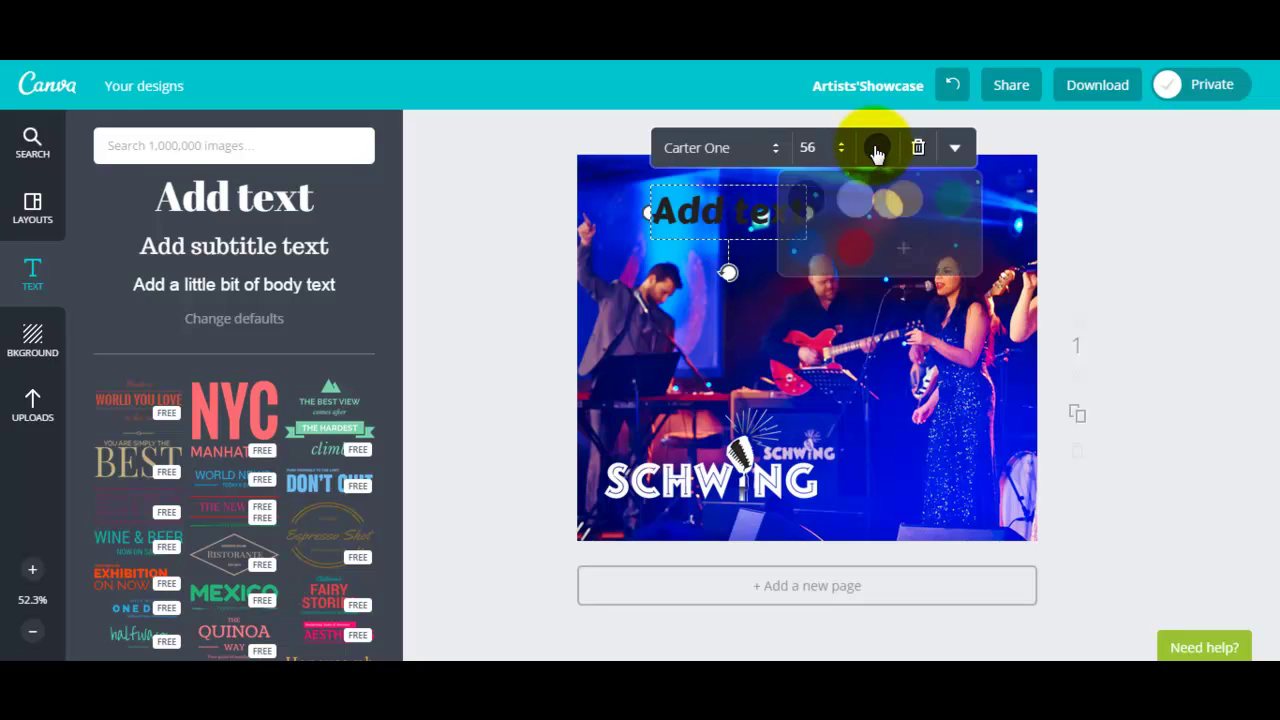
pyautogui.click(858, 202)
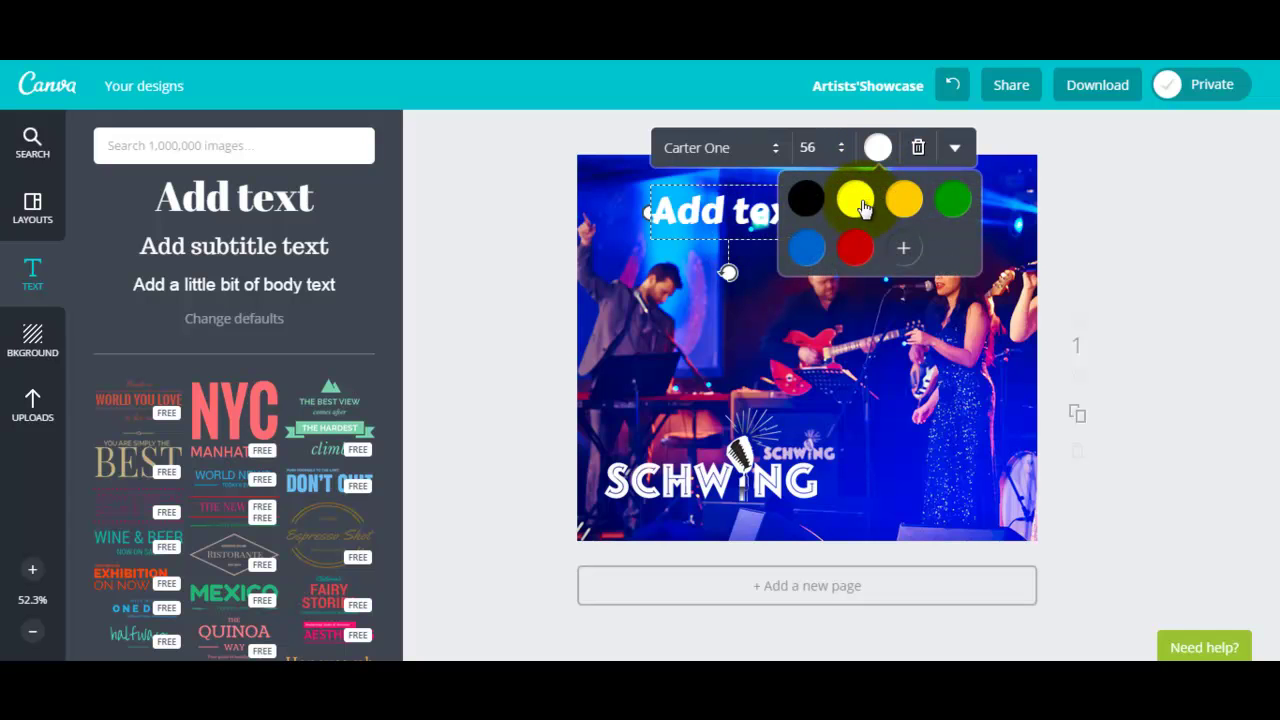
pyautogui.click(903, 248)
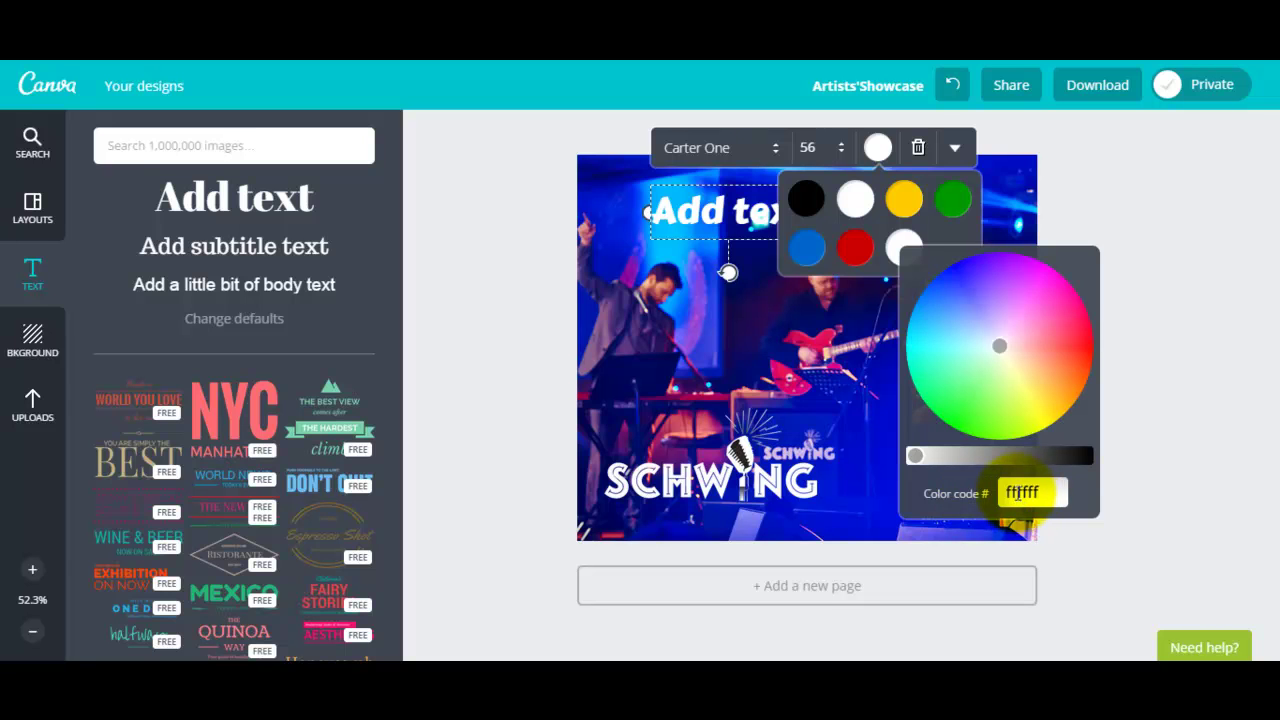
# Step: Look at the heading's additional text options and delete the heading from the page
pyautogui.click(955, 148)
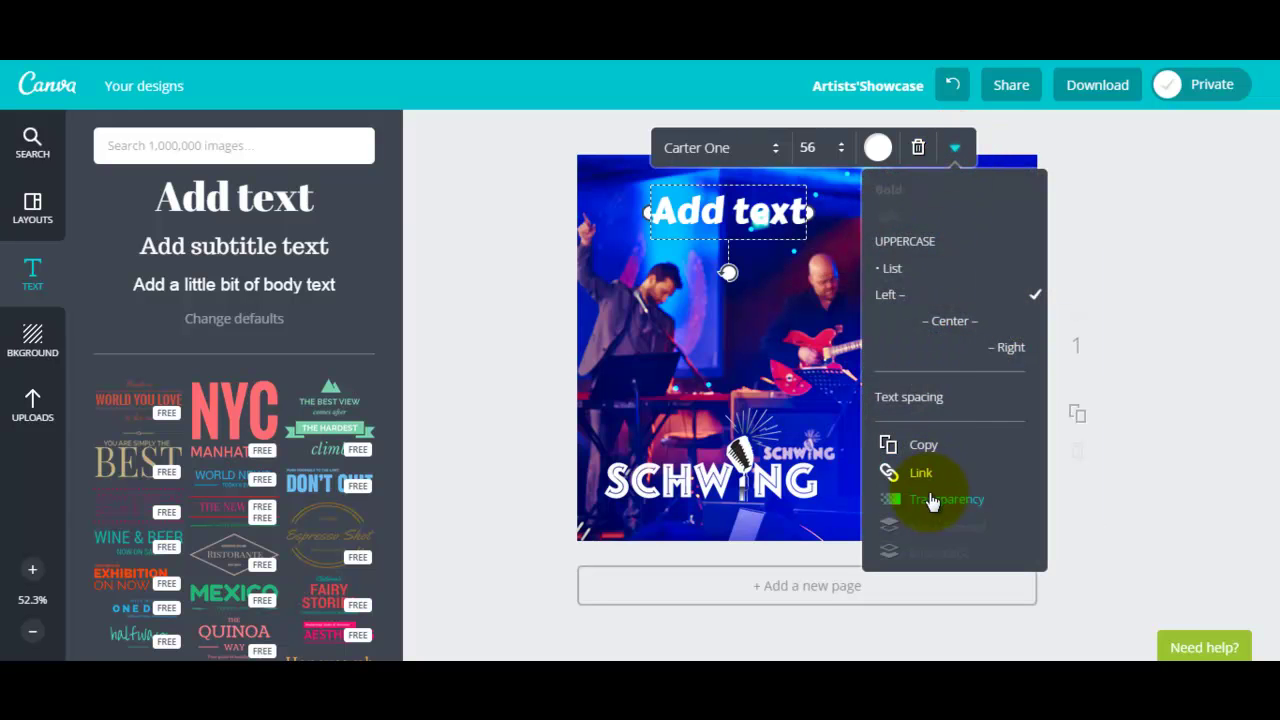
pyautogui.click(955, 148)
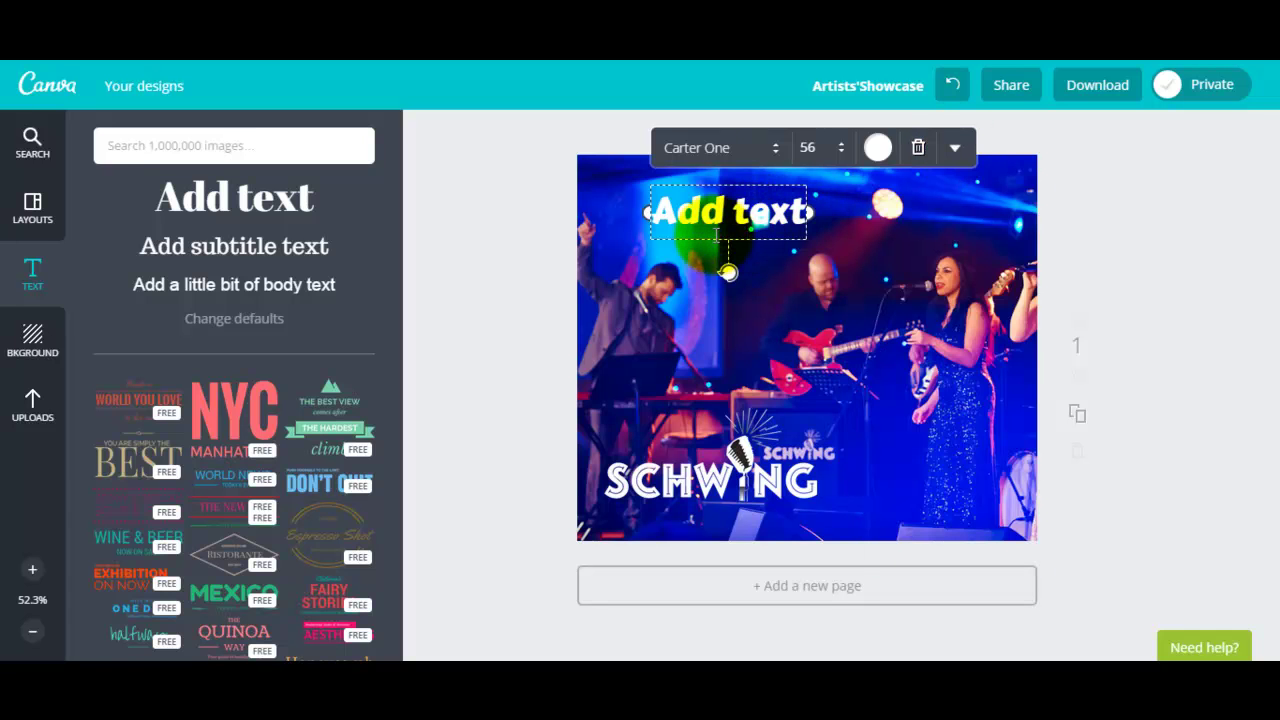
pyautogui.click(918, 148)
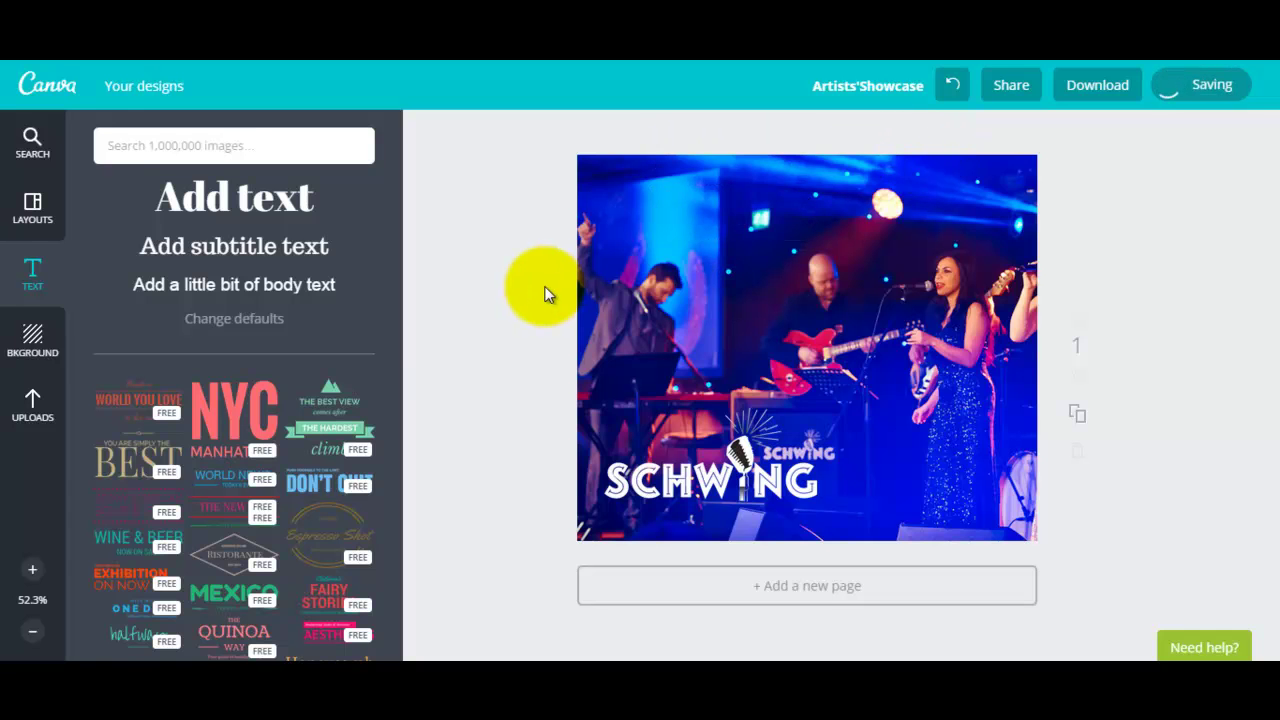
# Step: Browse the collection of ready-made text designs down to its end
pyautogui.scroll(-1, 266, 418)
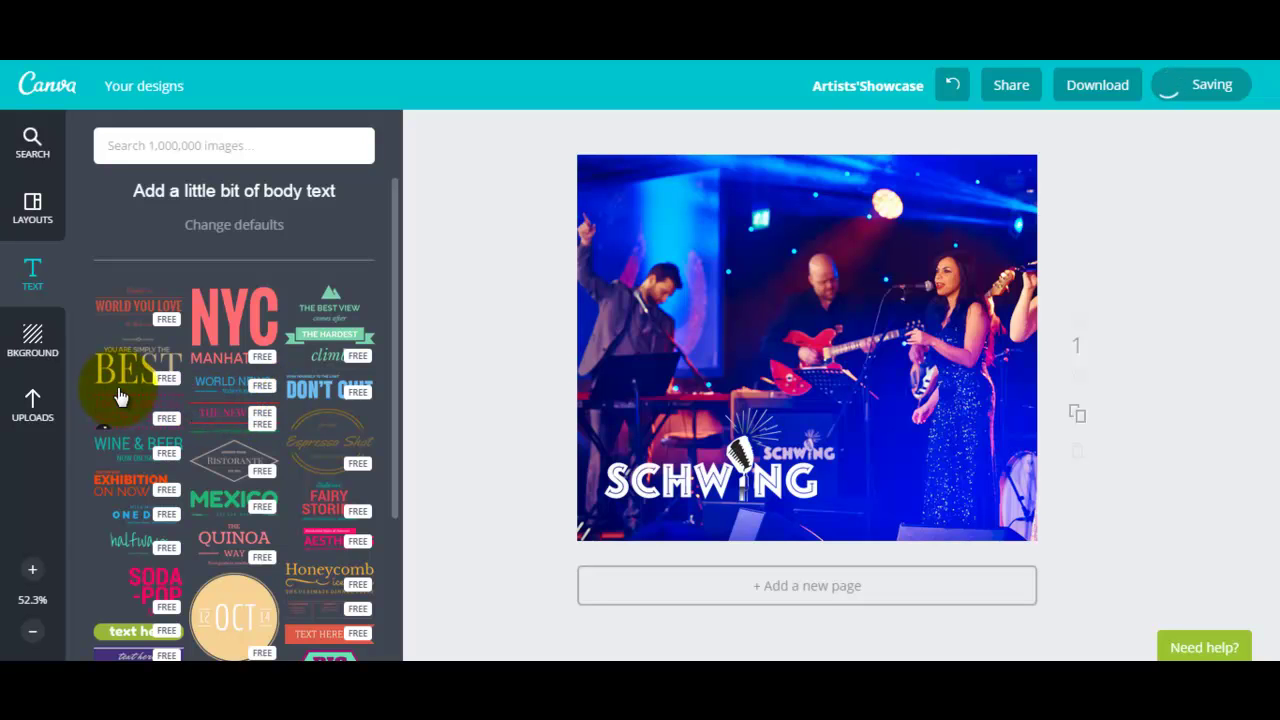
pyautogui.scroll(-3, 220, 345)
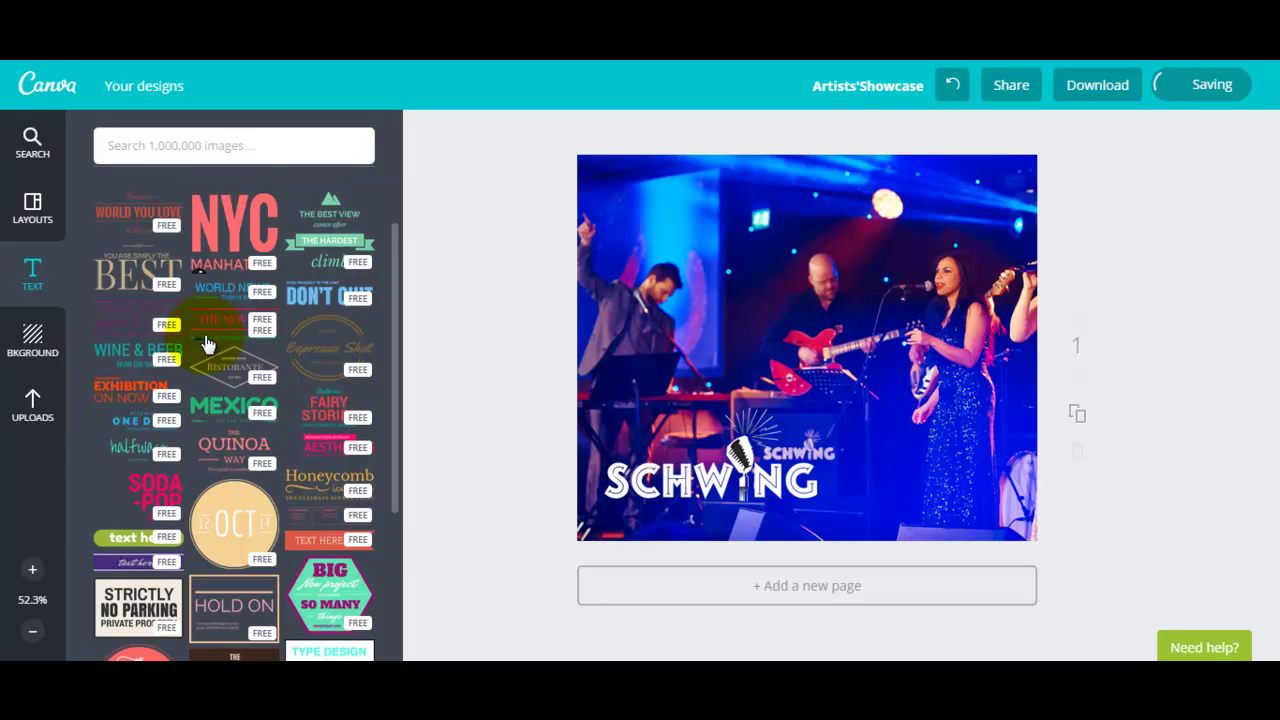
pyautogui.scroll(-2, 229, 345)
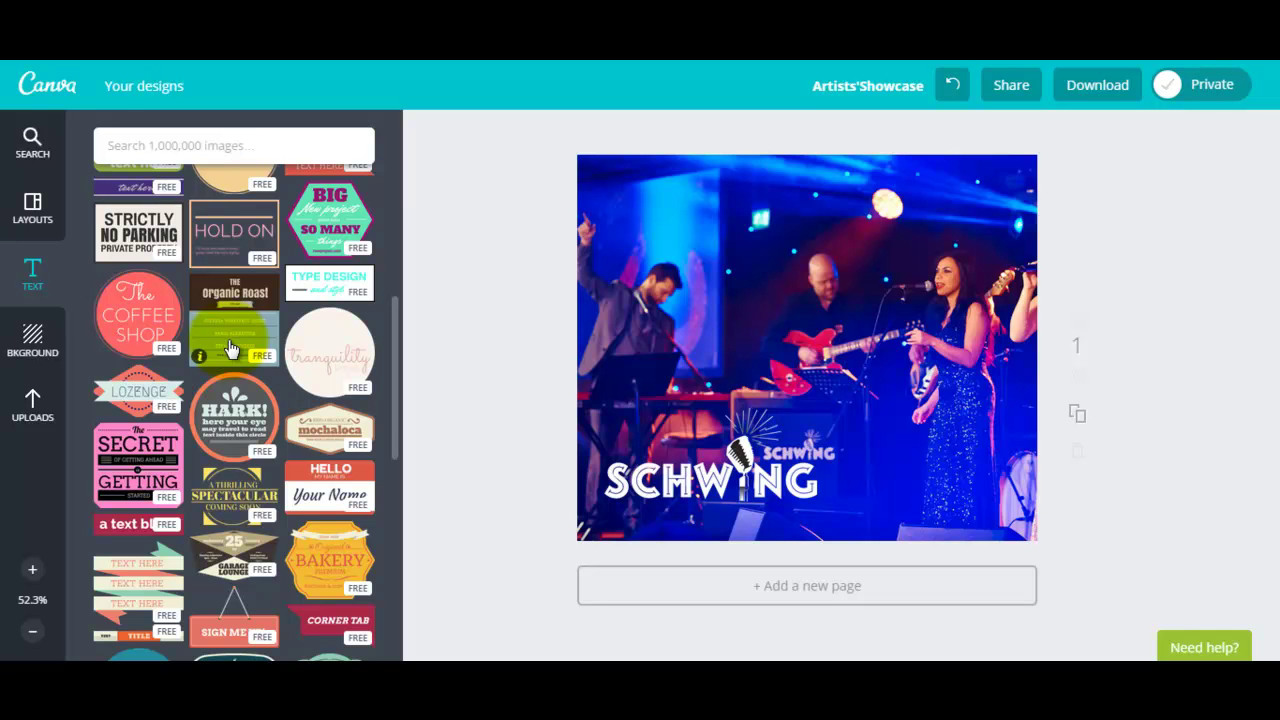
pyautogui.scroll(-1, 229, 347)
pyautogui.scroll(-10, 229, 352)
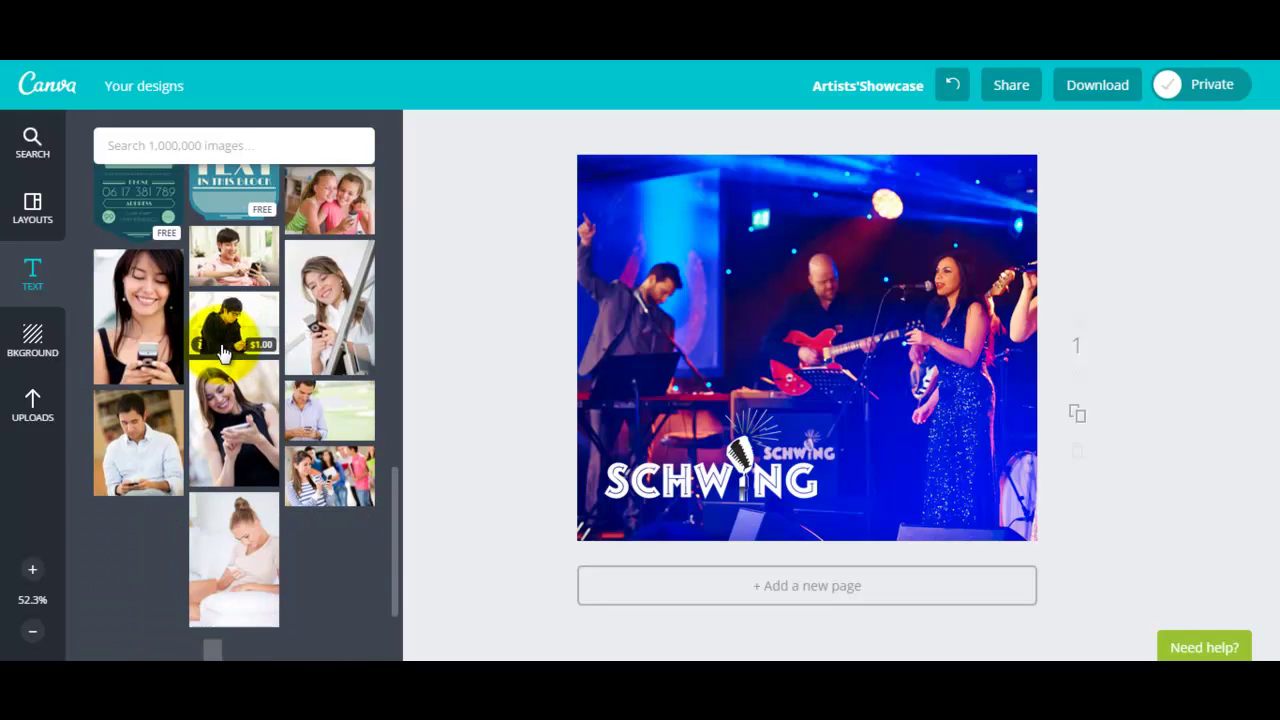
# Step: Add the yellow STARRY EYED text banner to the page and place it near the upper edge of the band photo
pyautogui.scroll(-1, 220, 352)
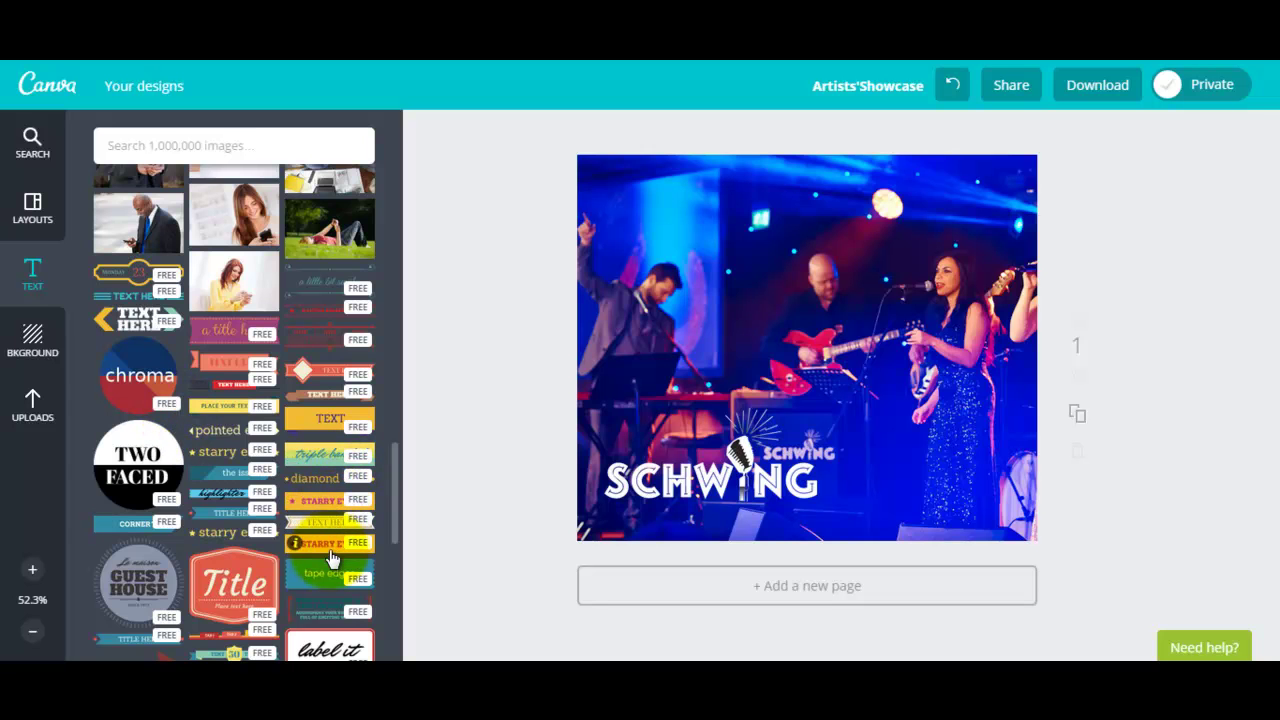
pyautogui.click(325, 507)
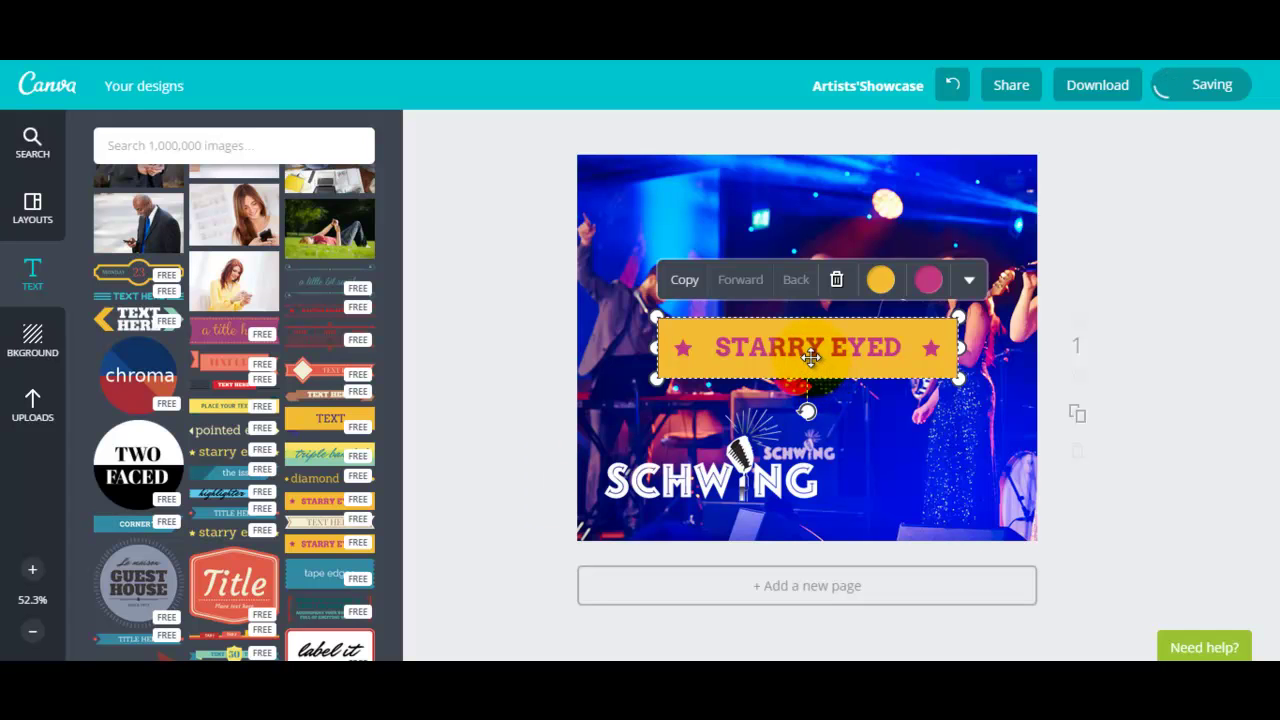
pyautogui.moveTo(807, 348); pyautogui.dragTo(775, 215)
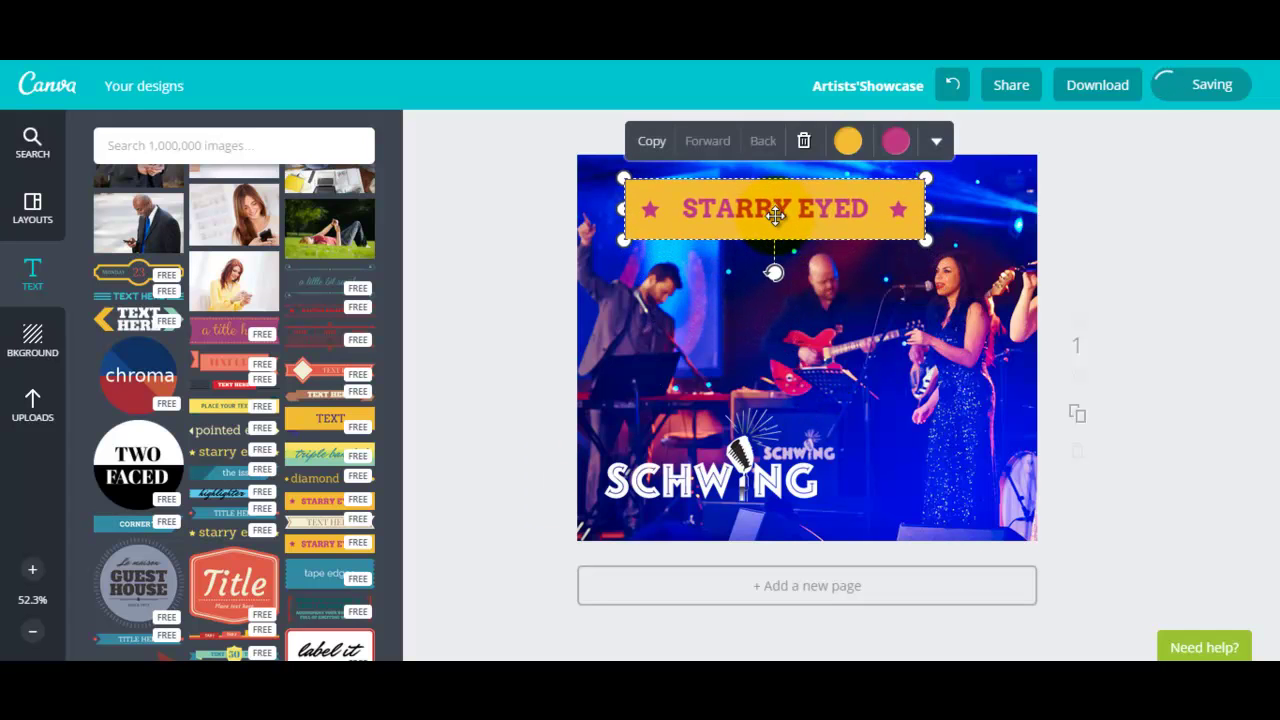
# Step: Replace the STARRY EYED banner text with "LIVE SHOW TONIGHT"
pyautogui.doubleClick(776, 211)
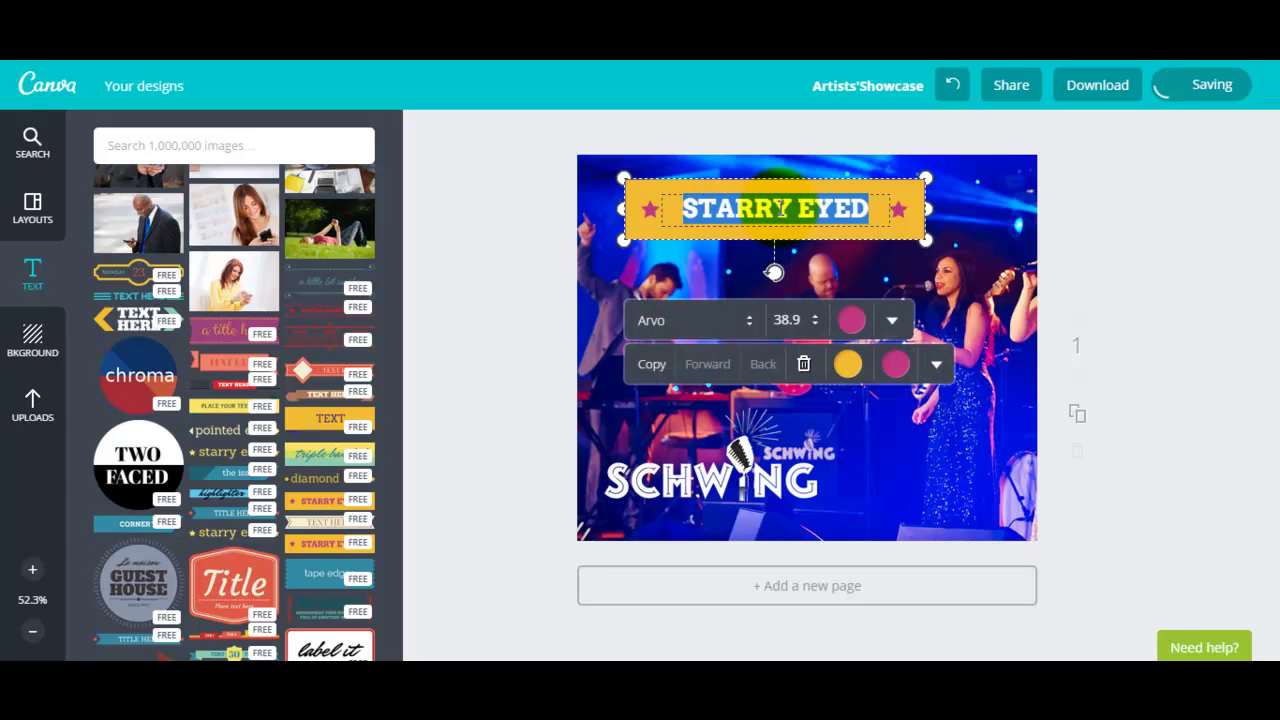
pyautogui.write('li')
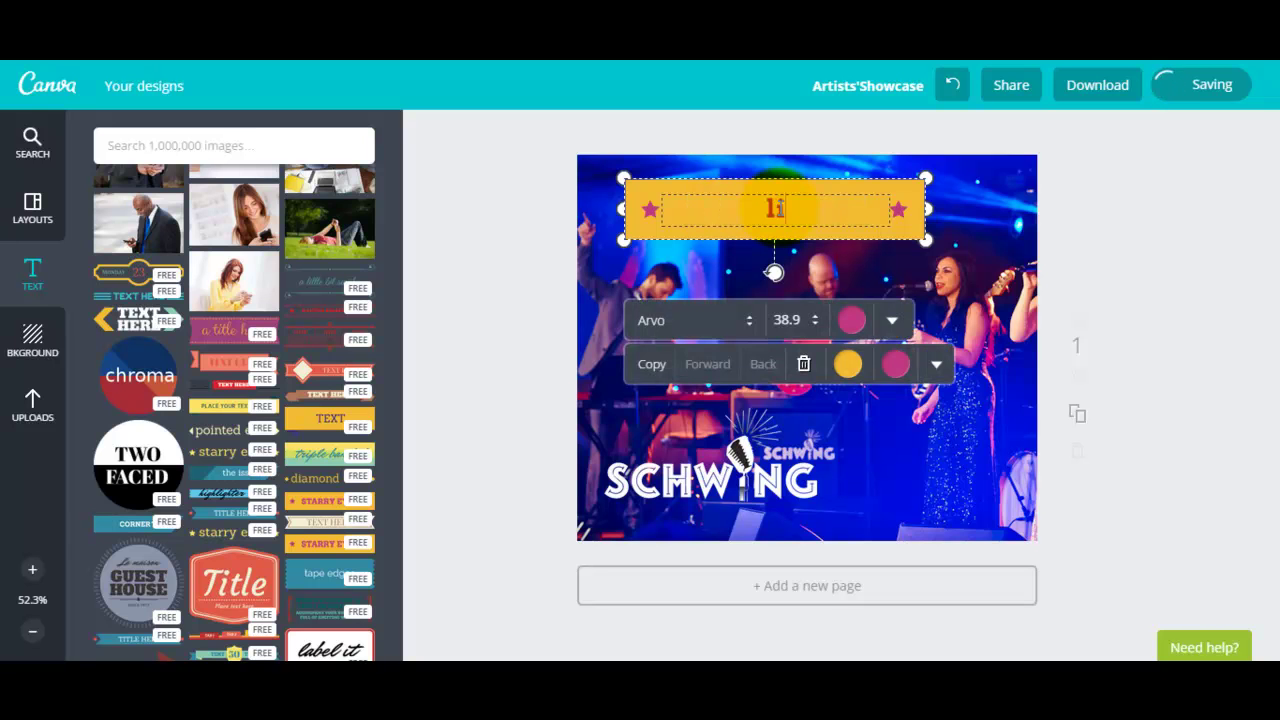
pyautogui.write('ve show tonight')
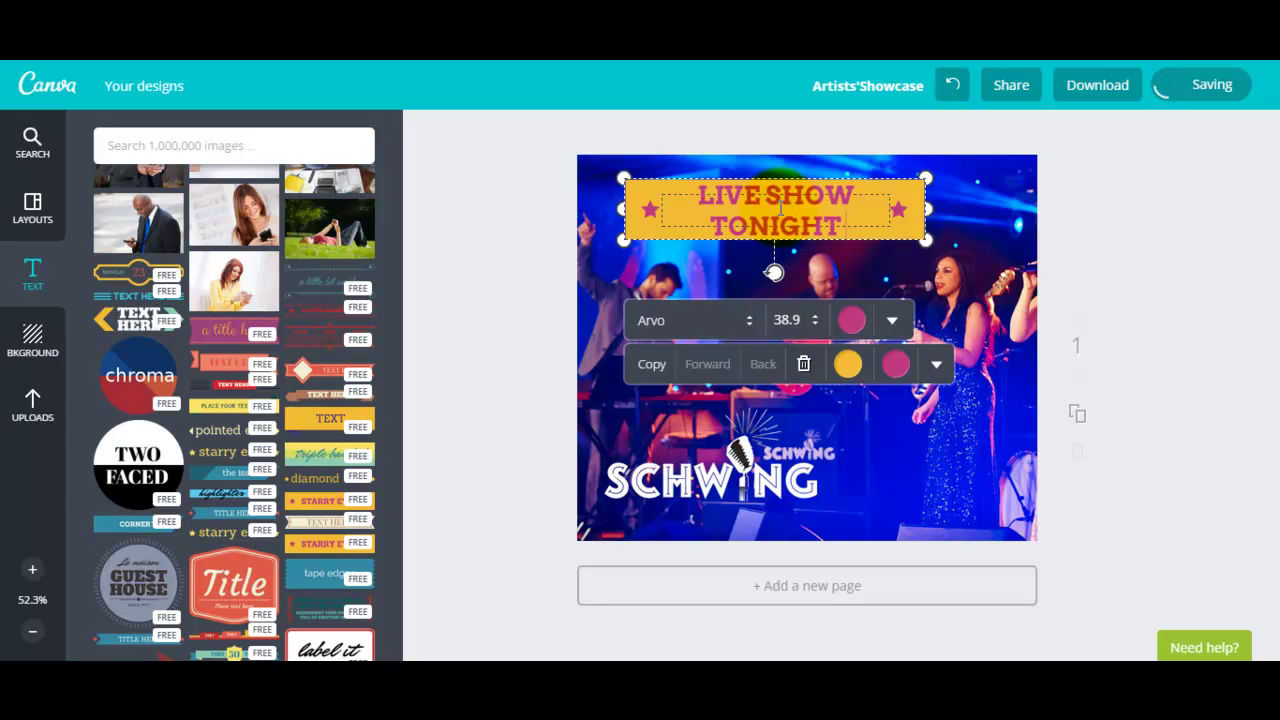
pyautogui.click(495, 308)
pyautogui.click(830, 210)
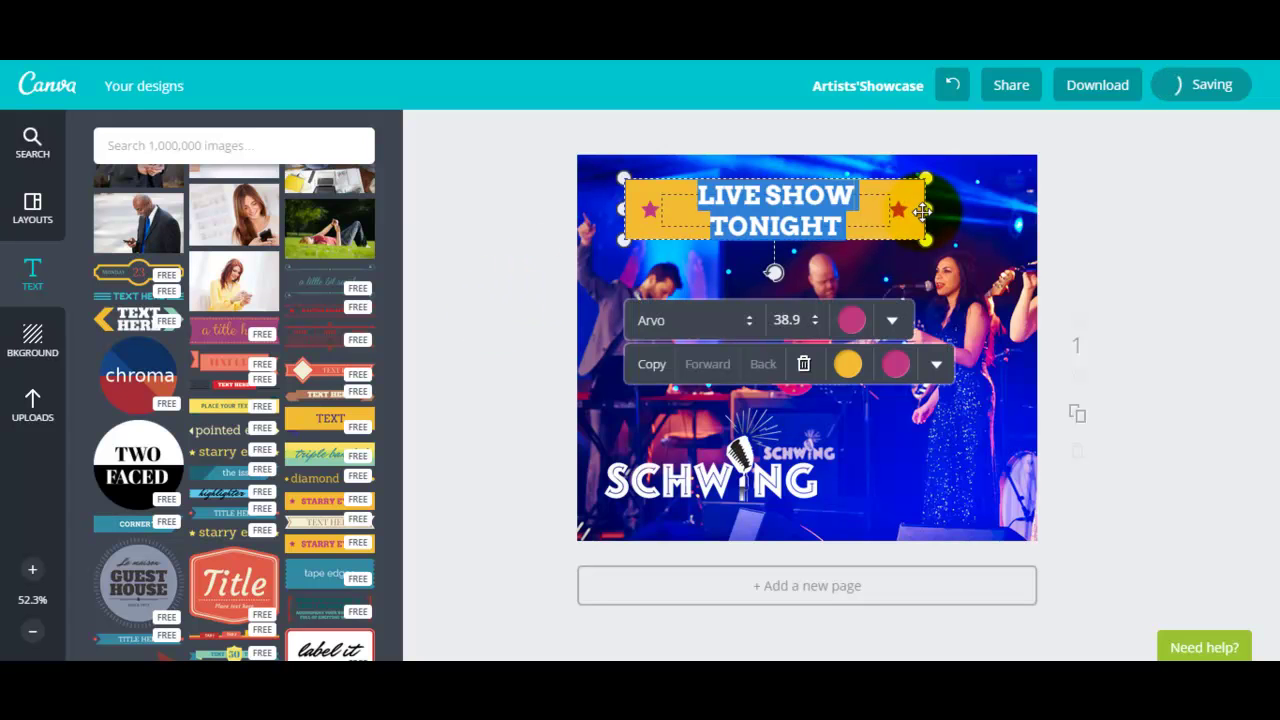
# Step: Widen the banner on both sides until its text fits on one line, and centre it closer to the photo's upper edge
pyautogui.moveTo(926, 207); pyautogui.dragTo(1040, 207)
pyautogui.moveTo(623, 208); pyautogui.dragTo(588, 207)
pyautogui.click(456, 226)
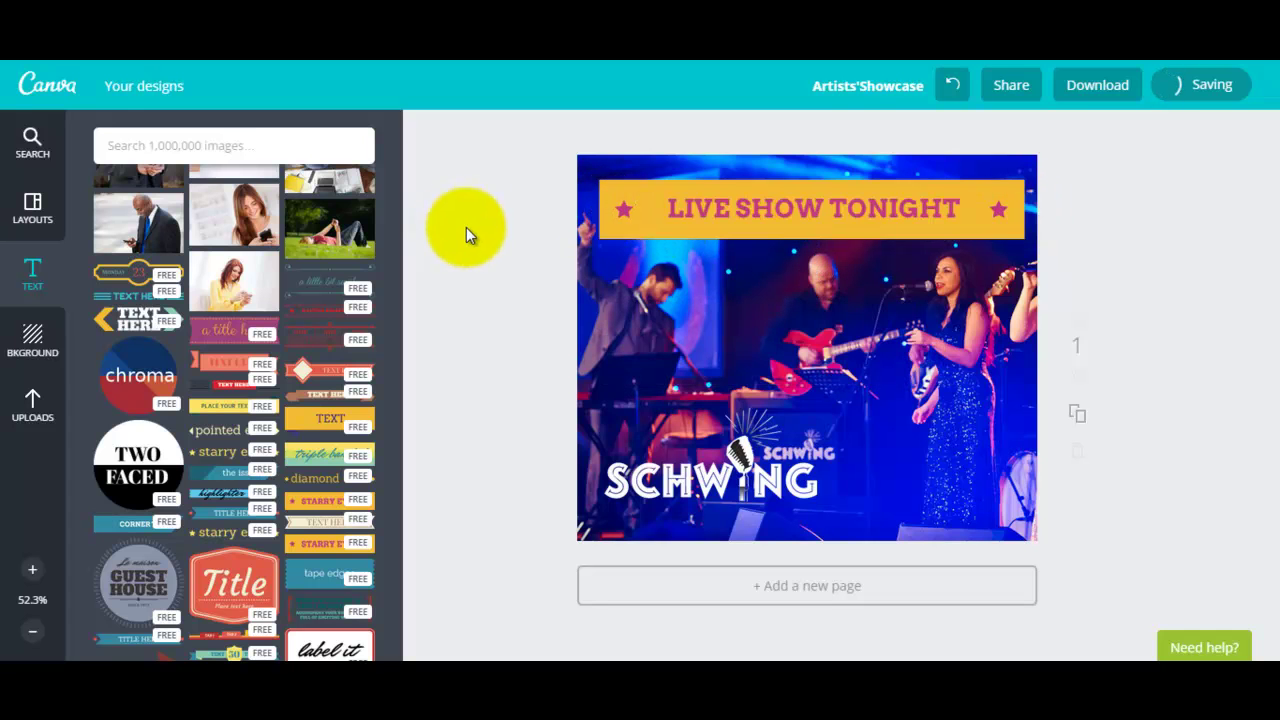
pyautogui.moveTo(849, 210); pyautogui.dragTo(863, 194)
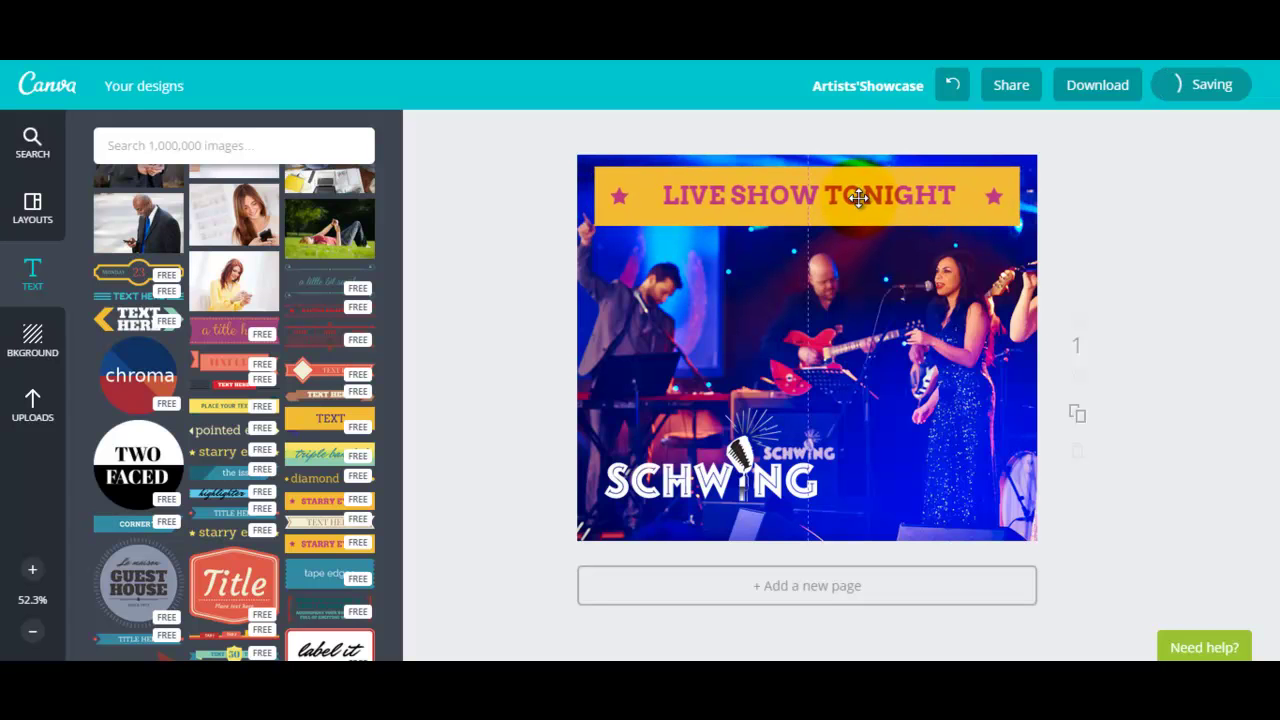
# Step: Append "8.30PM" to the end of the LIVE SHOW TONIGHT banner text
pyautogui.doubleClick(963, 195)
pyautogui.click(1000, 195)
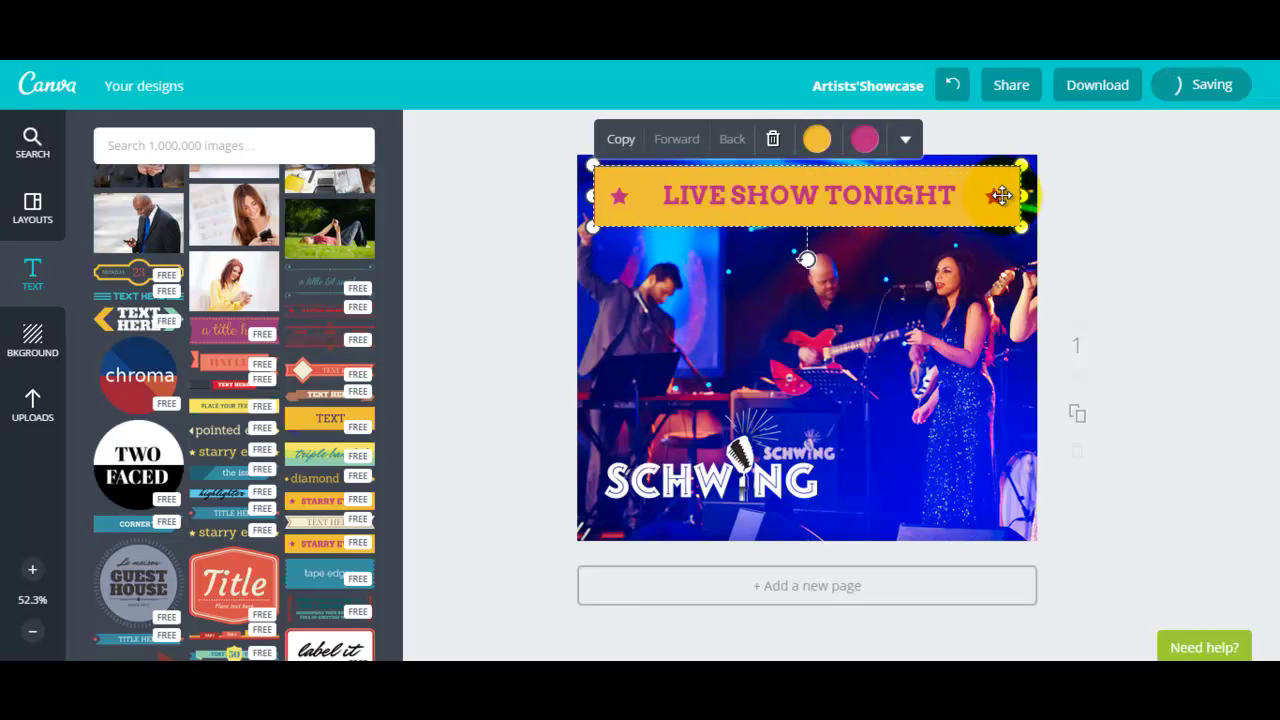
pyautogui.doubleClick(937, 195)
pyautogui.click(958, 195)
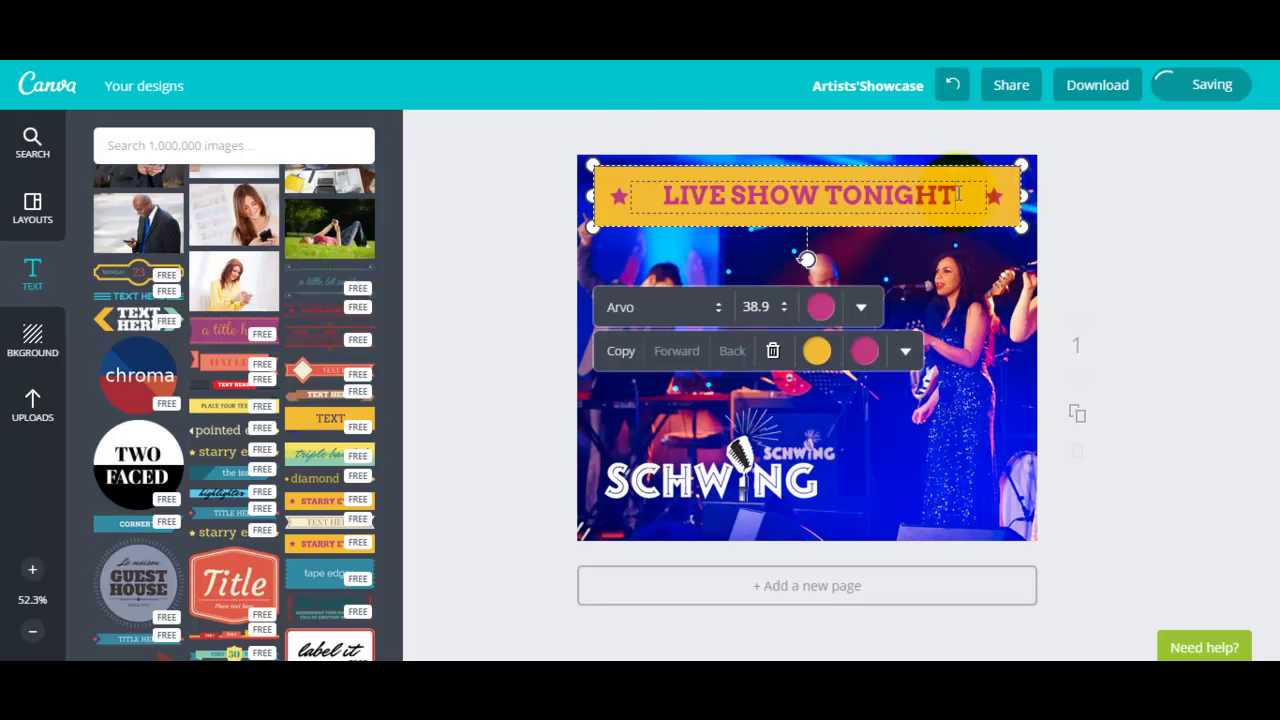
pyautogui.write('8.30PM')
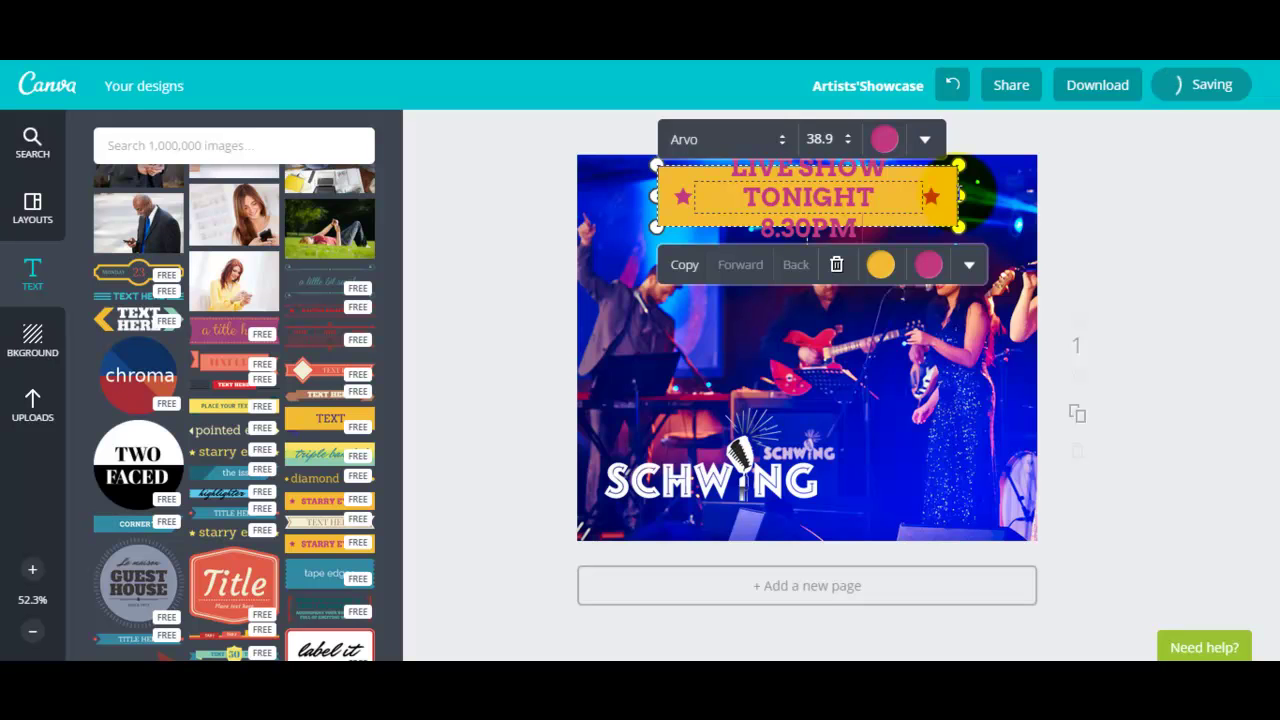
pyautogui.click(548, 266)
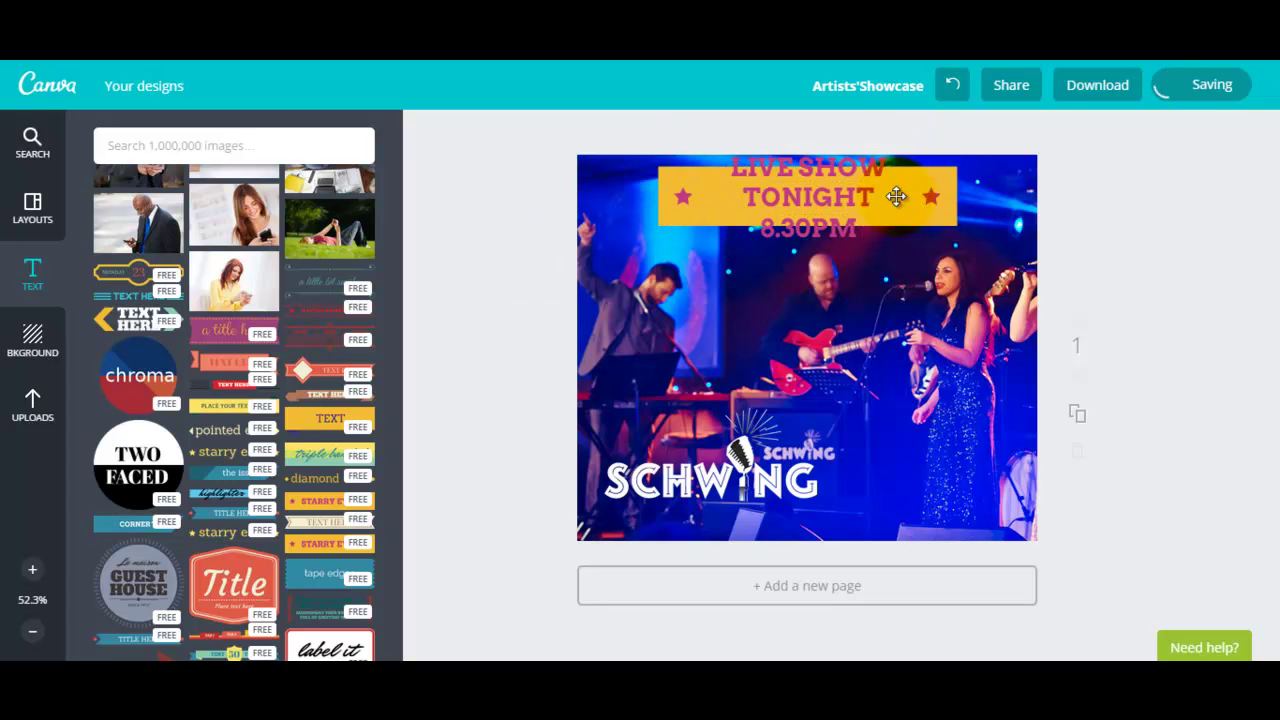
# Step: Stretch the banner on both sides to nearly the full page width and centre it across the photo
pyautogui.click(896, 196)
pyautogui.moveTo(958, 197); pyautogui.dragTo(1037, 196)
pyautogui.moveTo(655, 196); pyautogui.dragTo(583, 197)
pyautogui.click(419, 249)
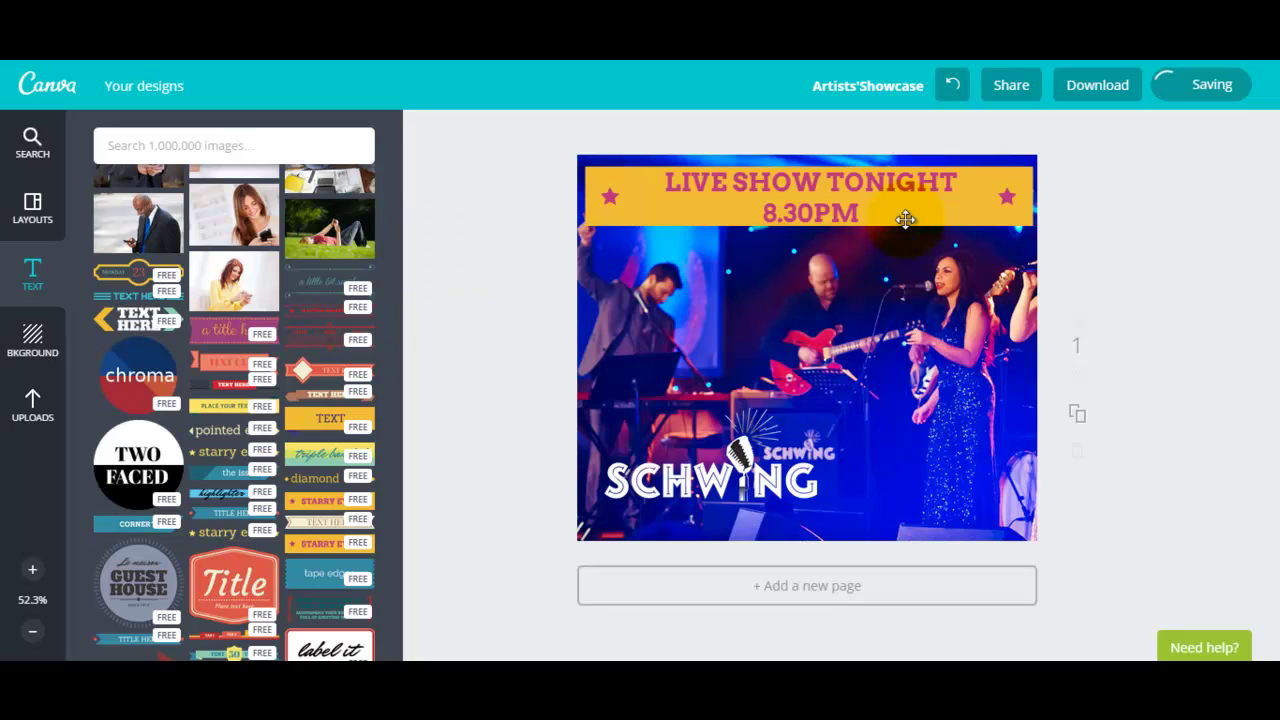
pyautogui.moveTo(952, 204); pyautogui.dragTo(952, 204)
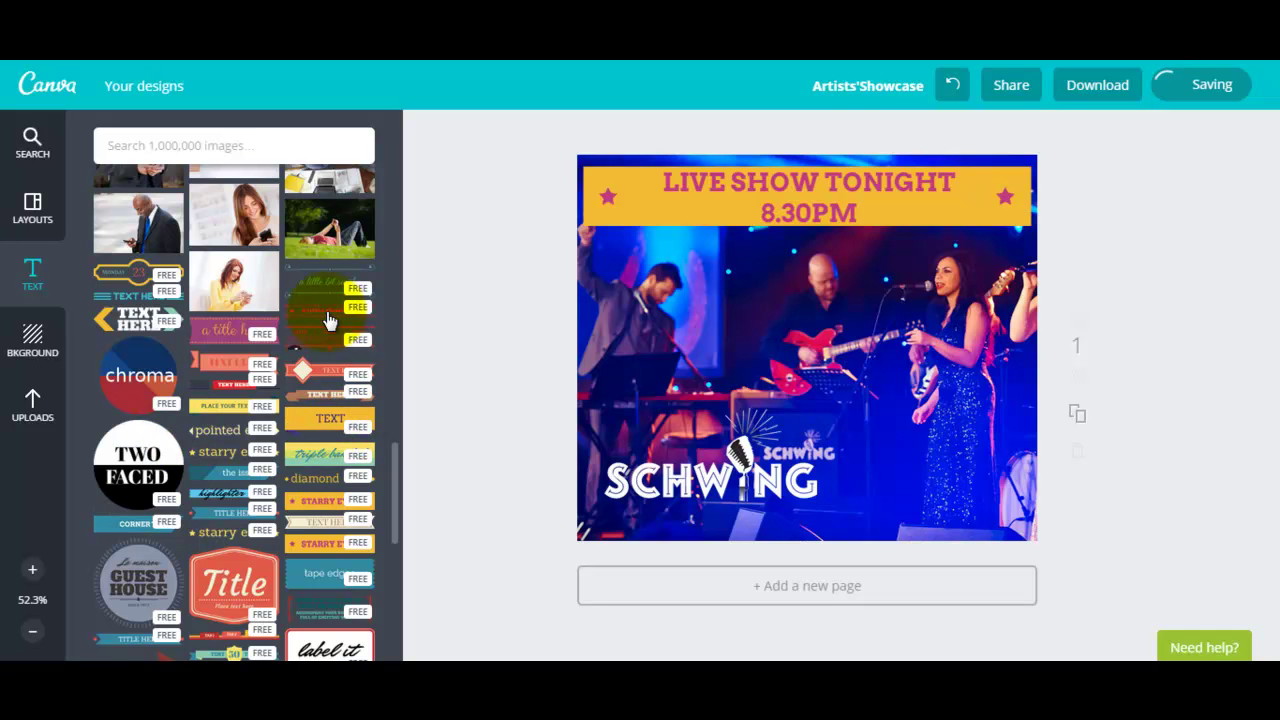
pyautogui.scroll(-3, 232, 460)
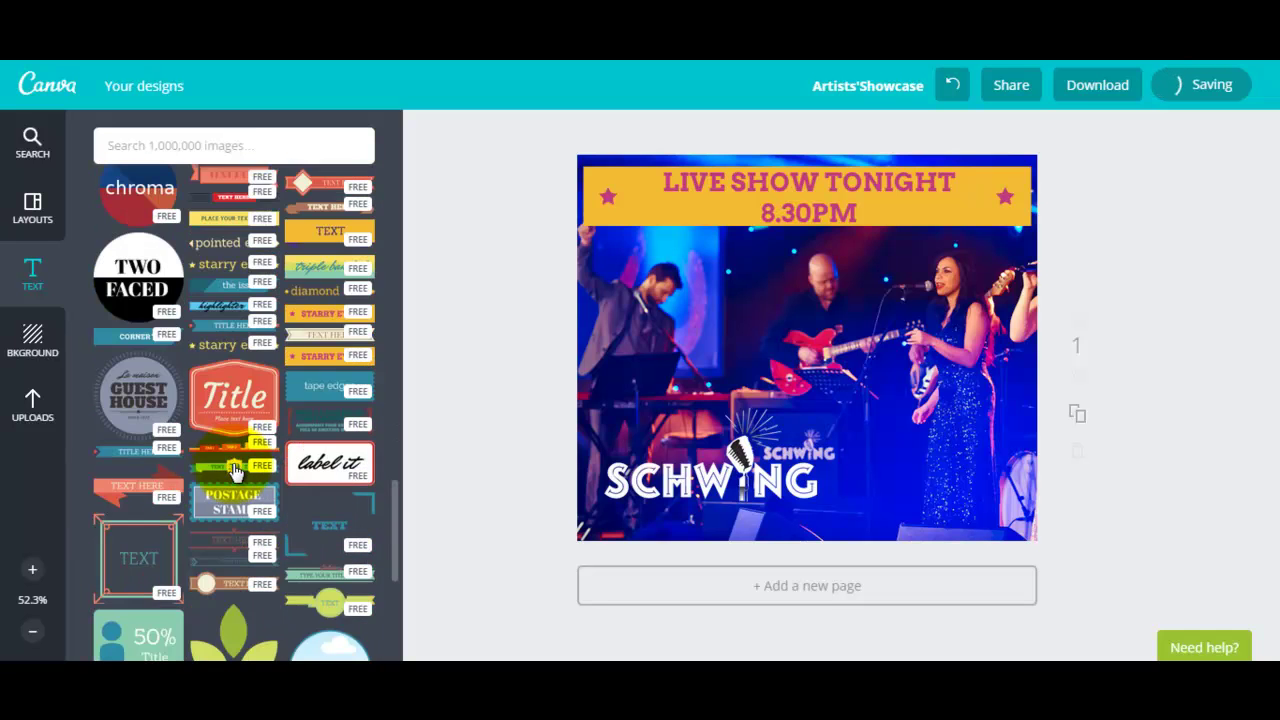
pyautogui.scroll(-2, 232, 467)
pyautogui.moveTo(237, 479); pyautogui.dragTo(748, 416)
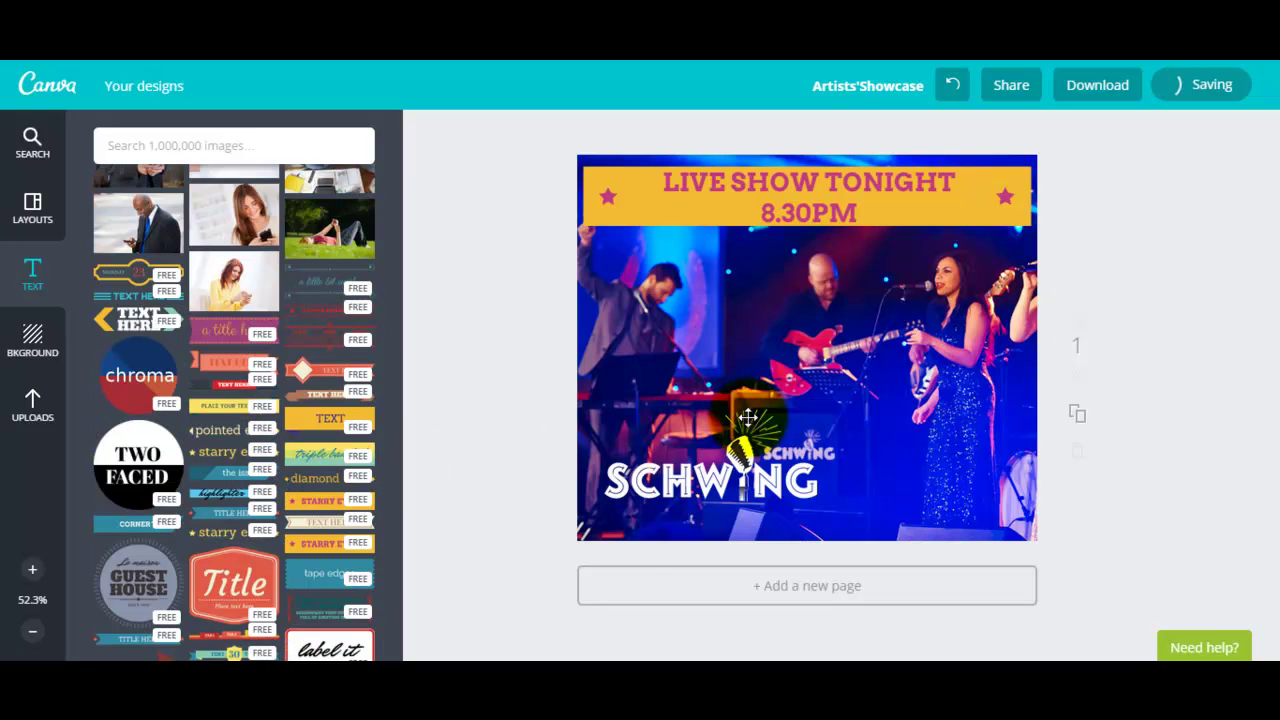
pyautogui.click(1058, 338)
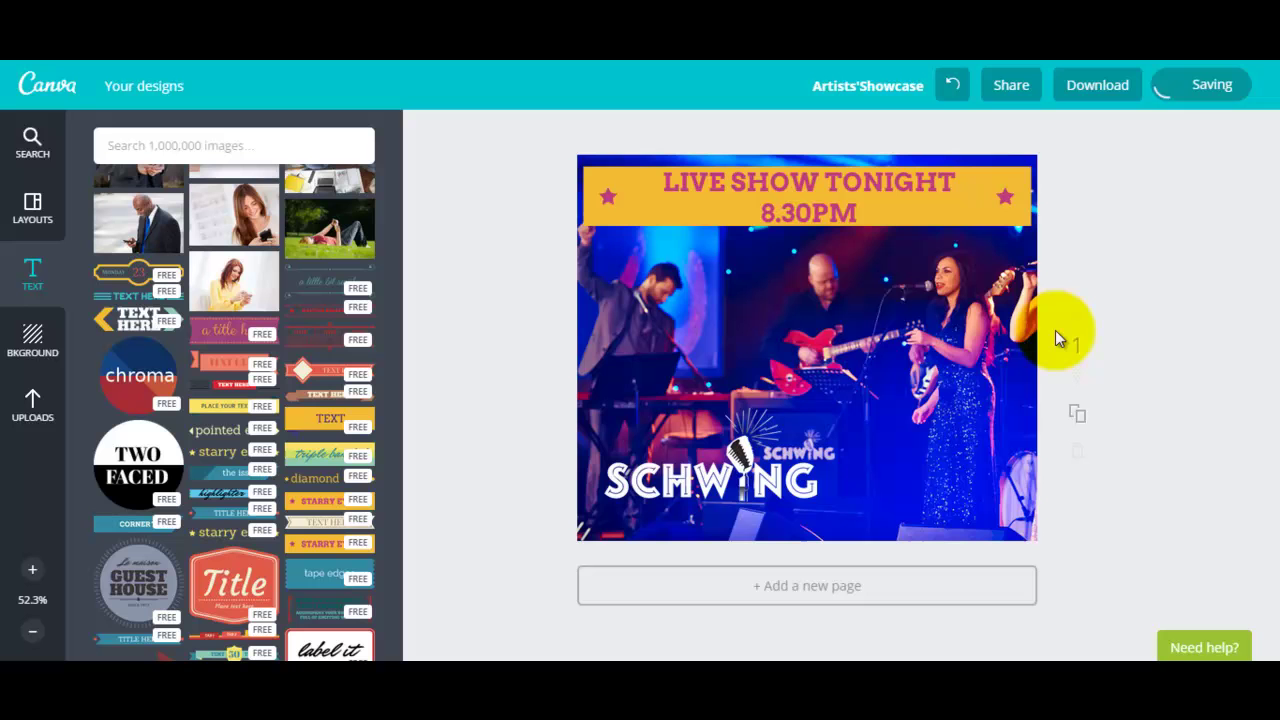
# Step: Download the design as an image and save it to the Desktop as the PNG file Artists'Showcase
pyautogui.click(1095, 86)
pyautogui.click(1108, 192)
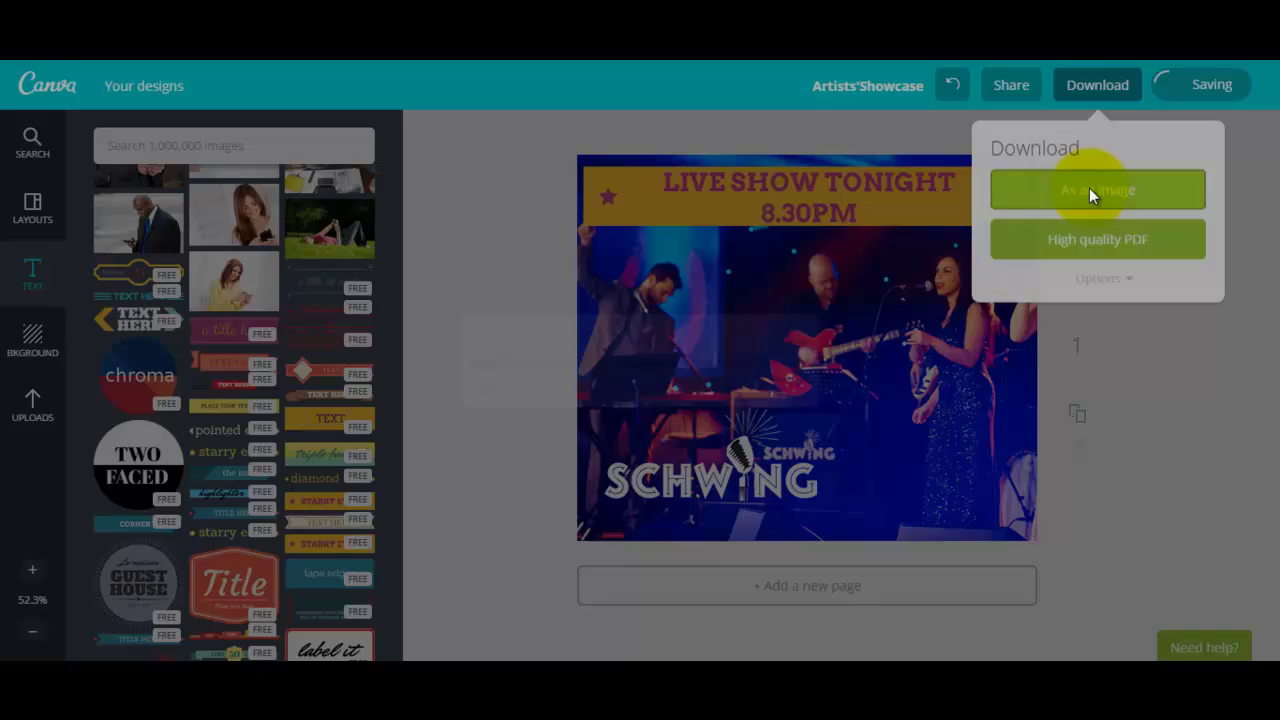
pyautogui.click(1092, 192)
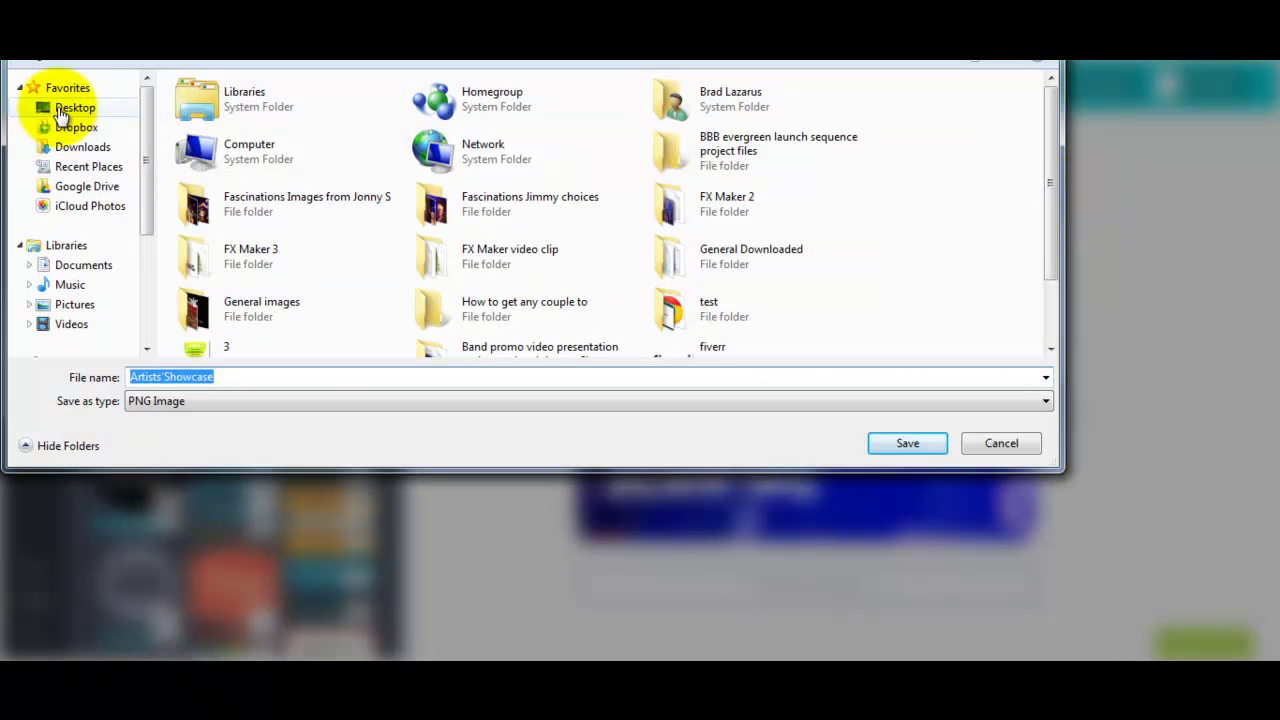
pyautogui.click(62, 110)
pyautogui.click(907, 445)
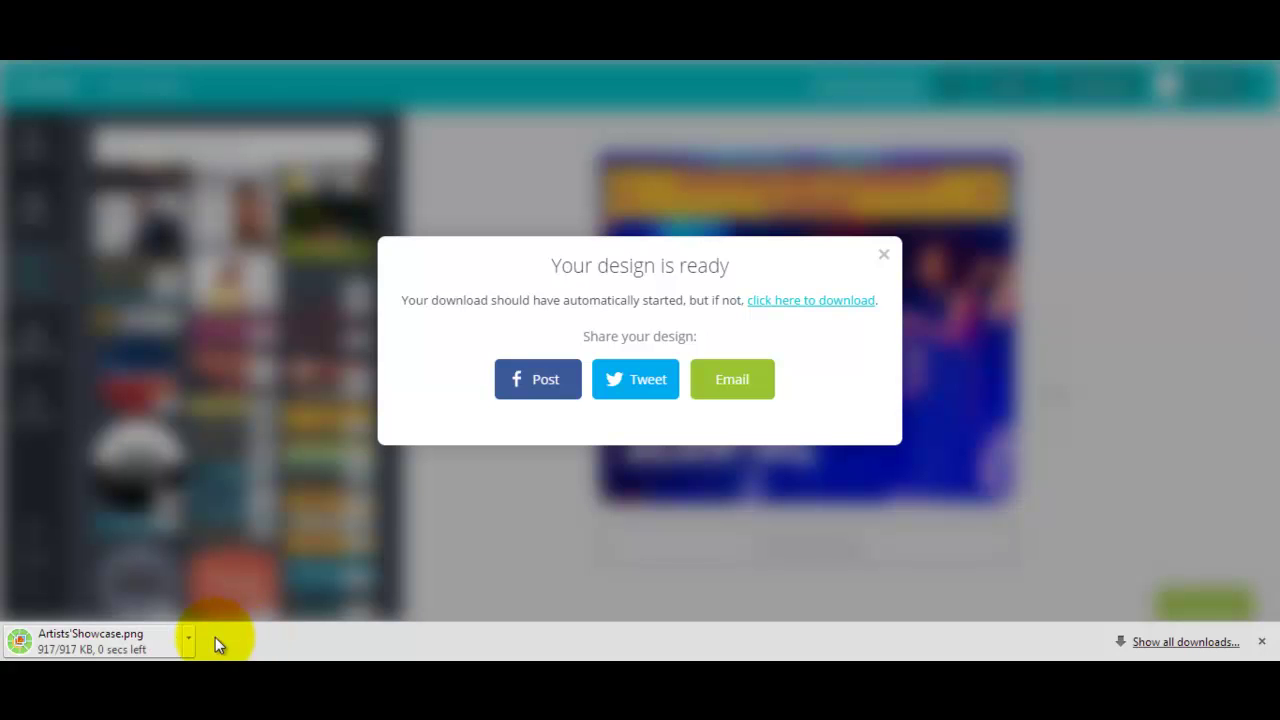
# Step: Open the downloaded Artists'Showcase.png in Windows Live Photo Gallery and move and enlarge its window to view the image
pyautogui.click(102, 638)
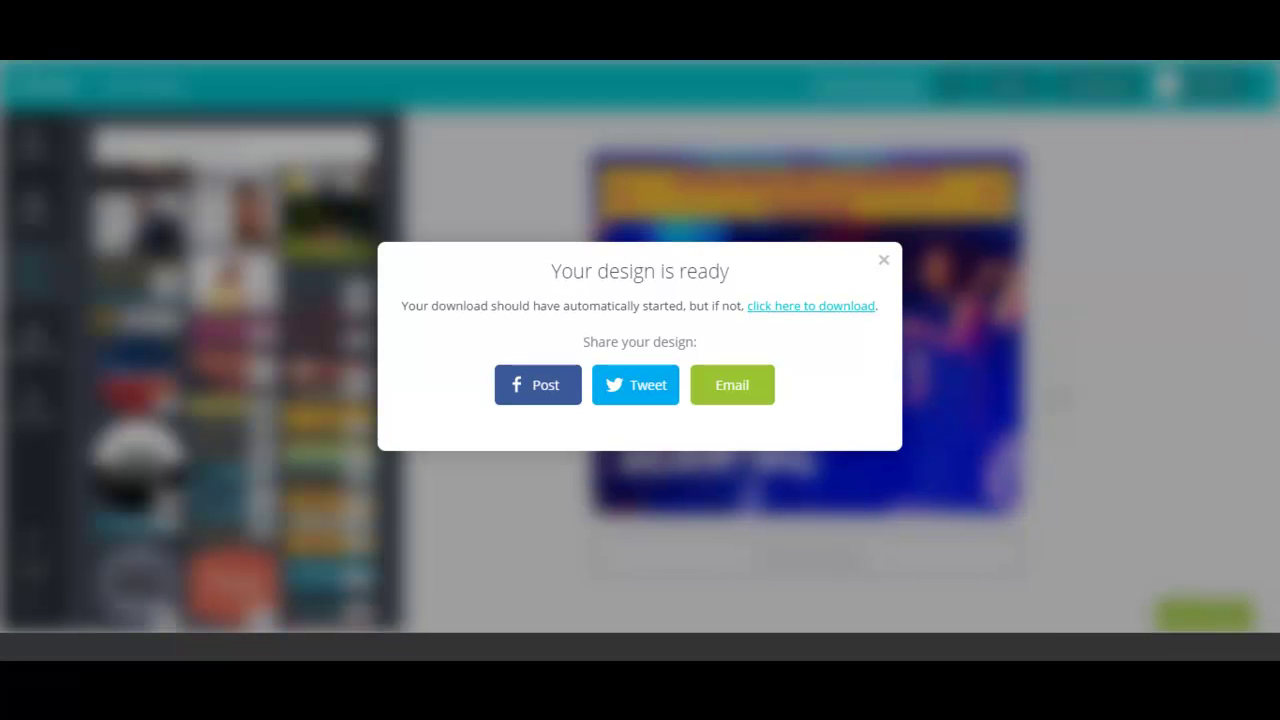
pyautogui.moveTo(65, 75); pyautogui.dragTo(592, 99)
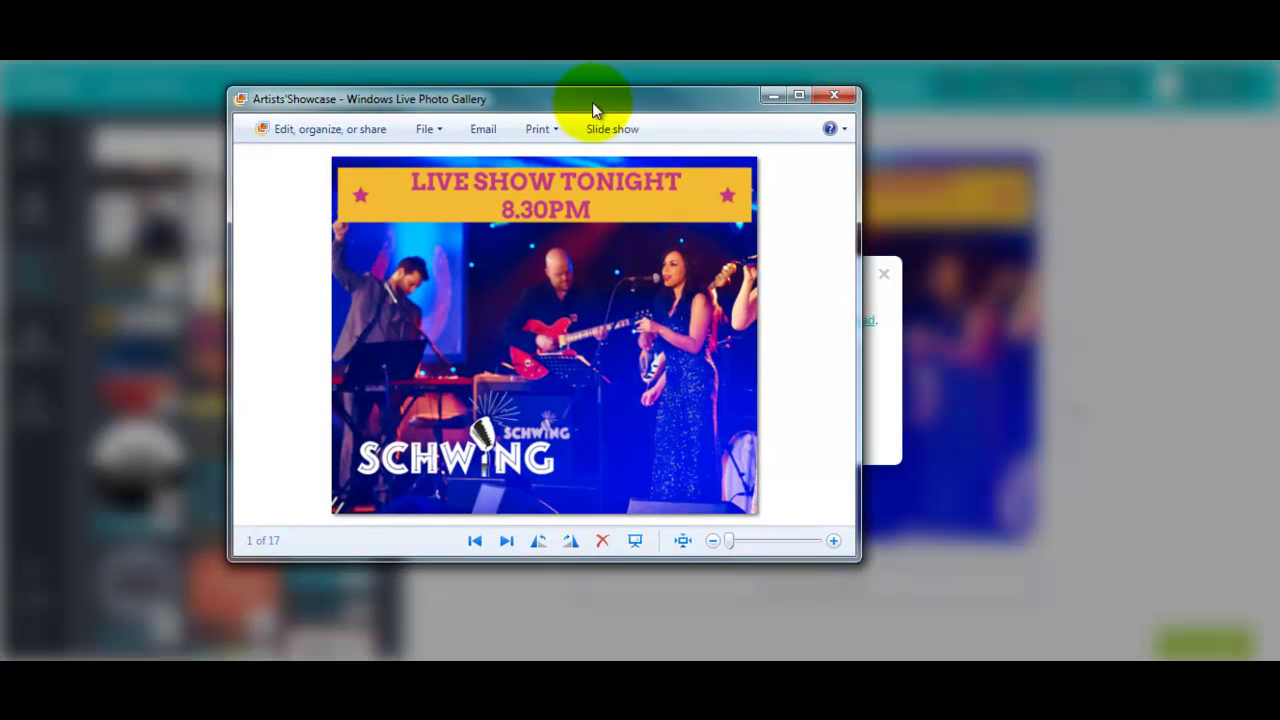
pyautogui.moveTo(857, 560); pyautogui.dragTo(977, 622)
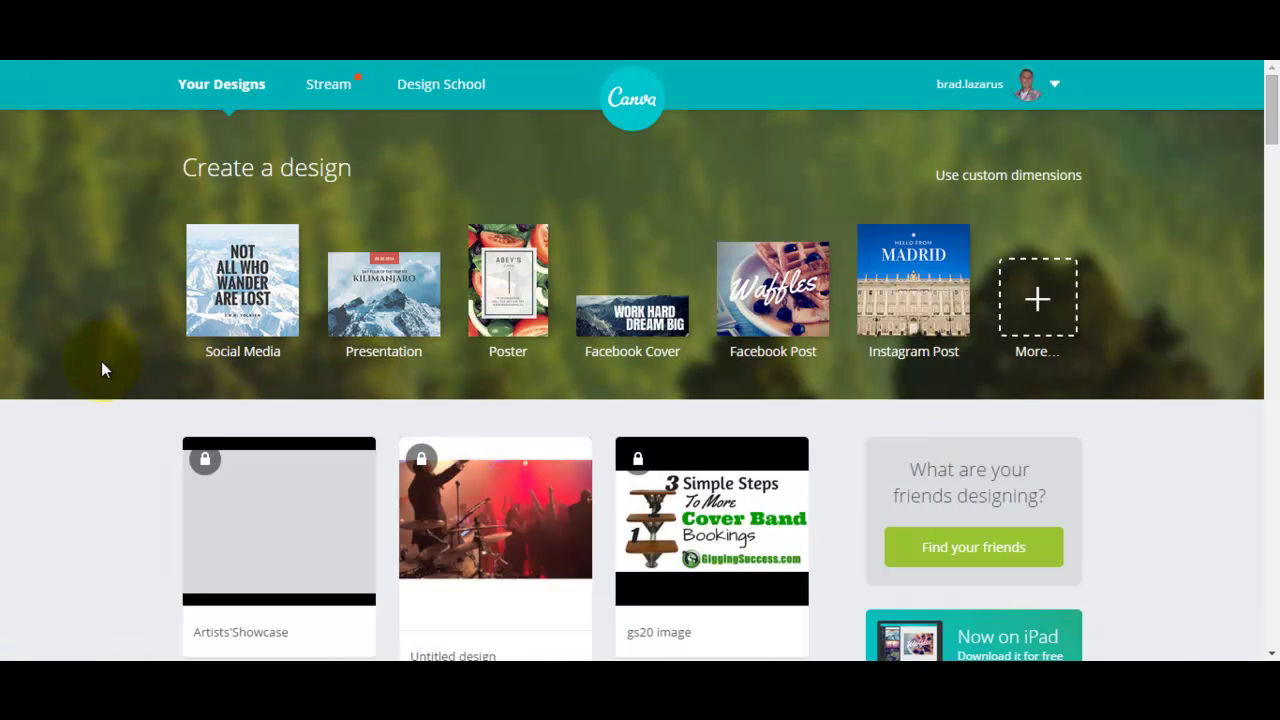
# Step: Open the saved Artists'Showcase design from the Canva overview of your designs
pyautogui.scroll(-2, 101, 361)
pyautogui.click(300, 350)
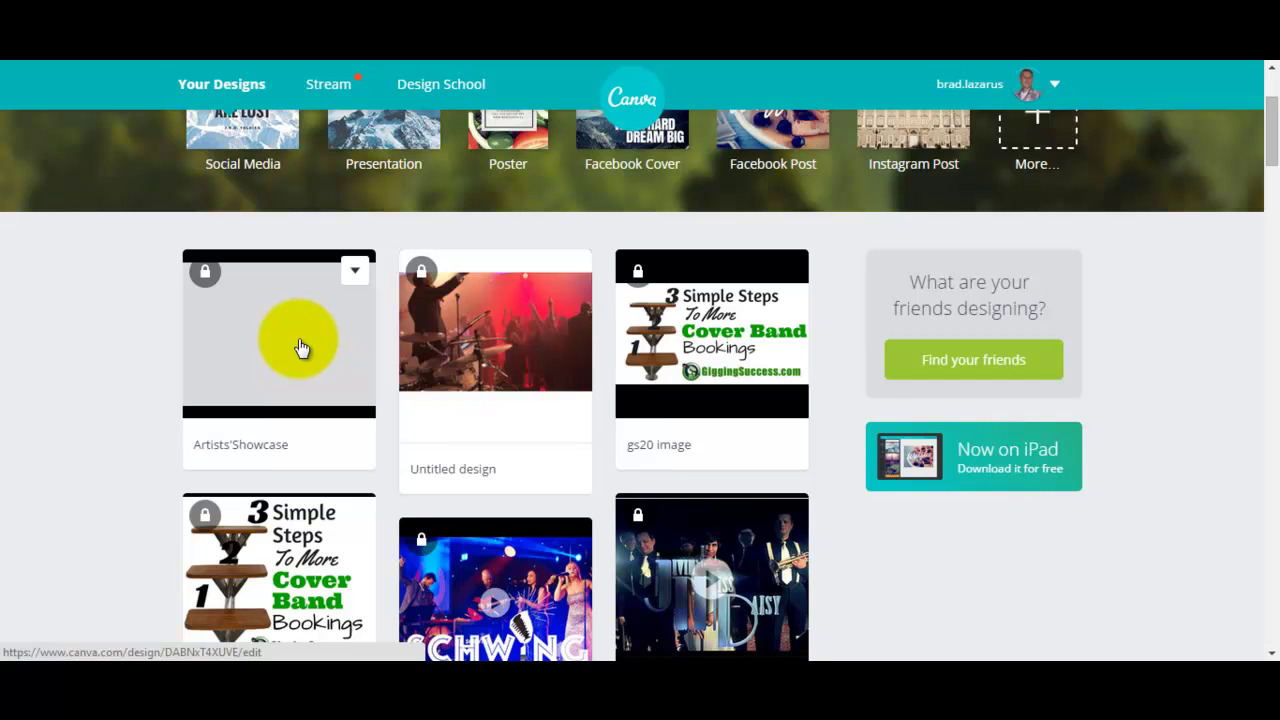